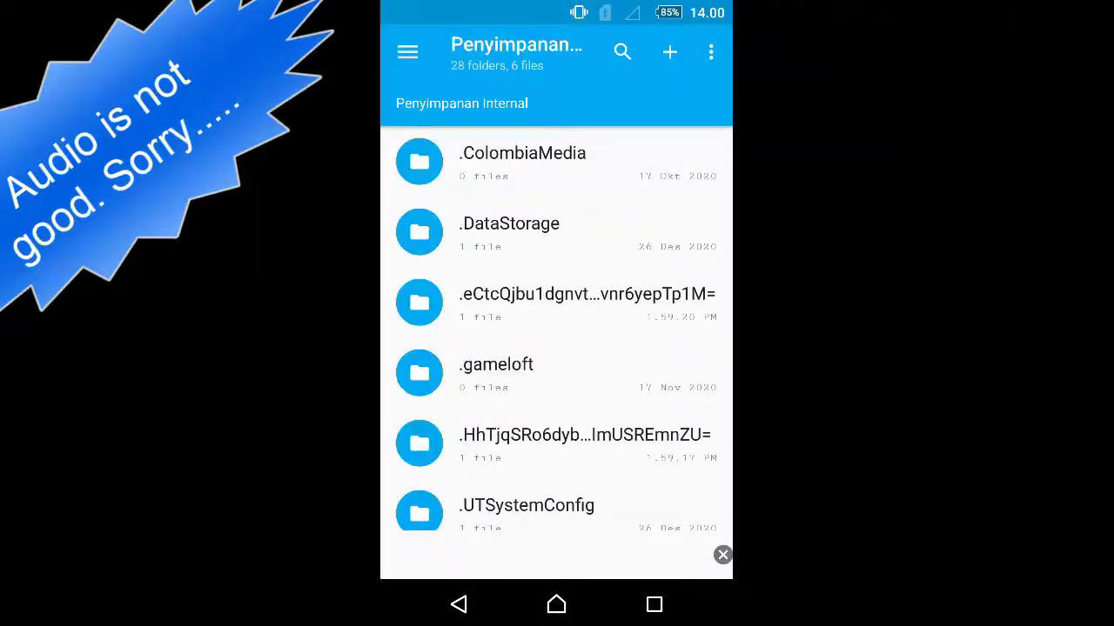
- Browse from internal storage to the device's root directory and open the system folder
{"action": "scroll", "coordinate": [556, 331], "scroll_direction": "down", "scroll_amount": 5}
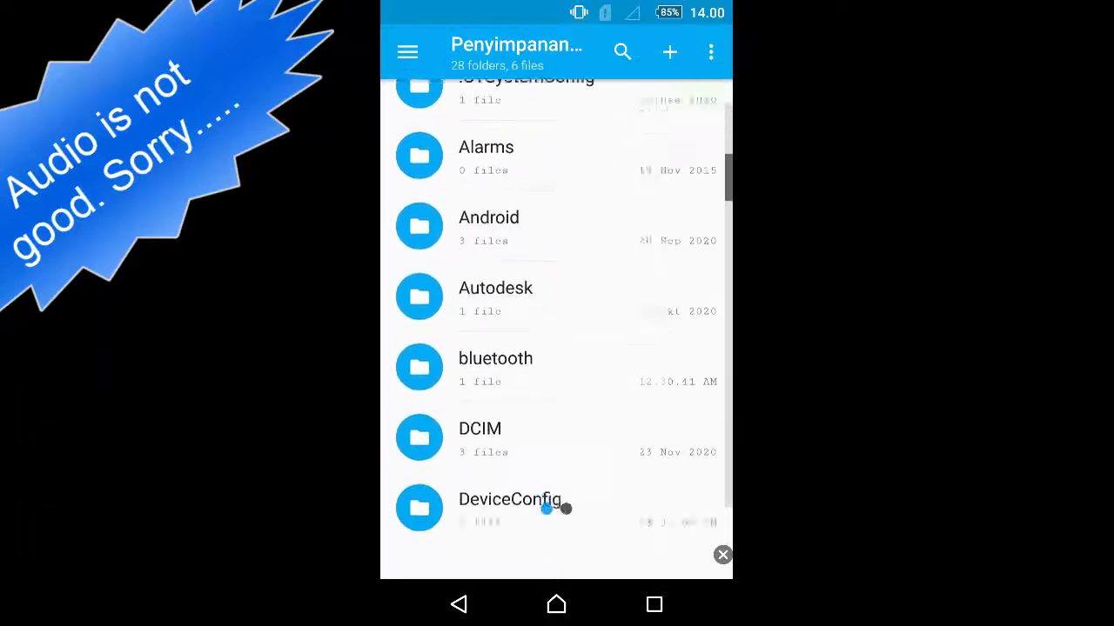
{"action": "scroll", "coordinate": [556, 331], "scroll_direction": "down", "scroll_amount": 10}
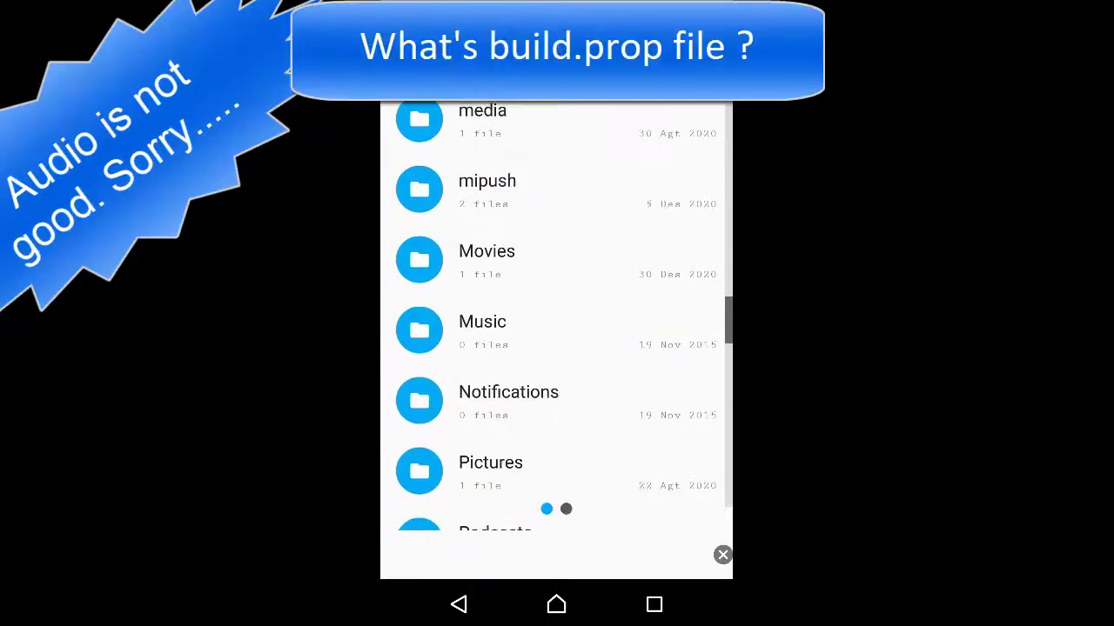
{"action": "scroll", "coordinate": [556, 331], "scroll_direction": "down", "scroll_amount": 6}
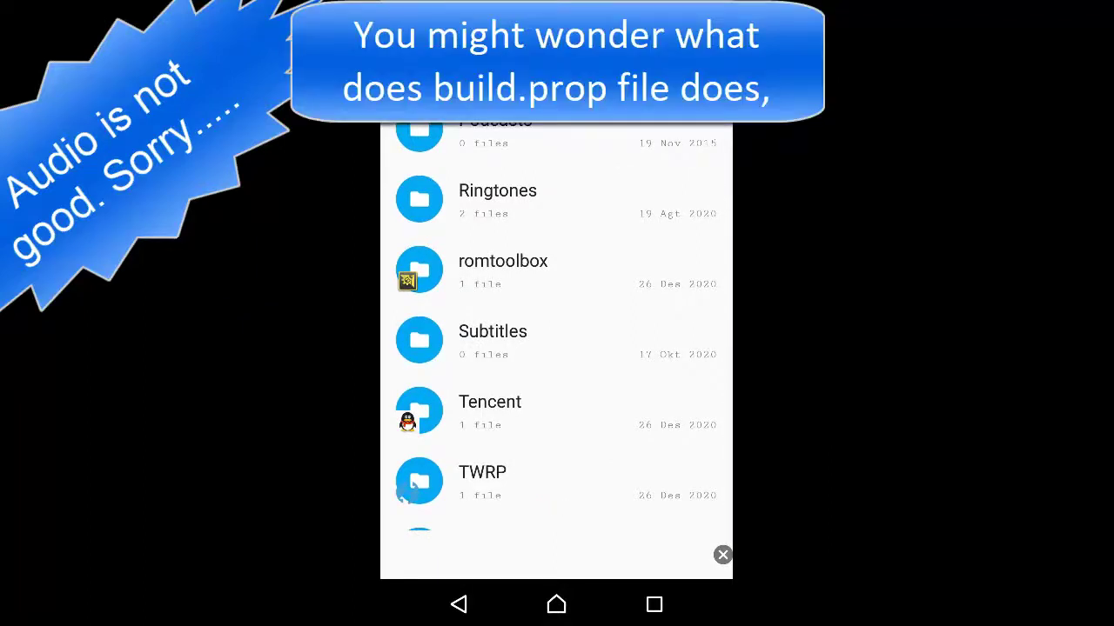
{"action": "scroll", "coordinate": [556, 331], "scroll_direction": "down", "scroll_amount": 3}
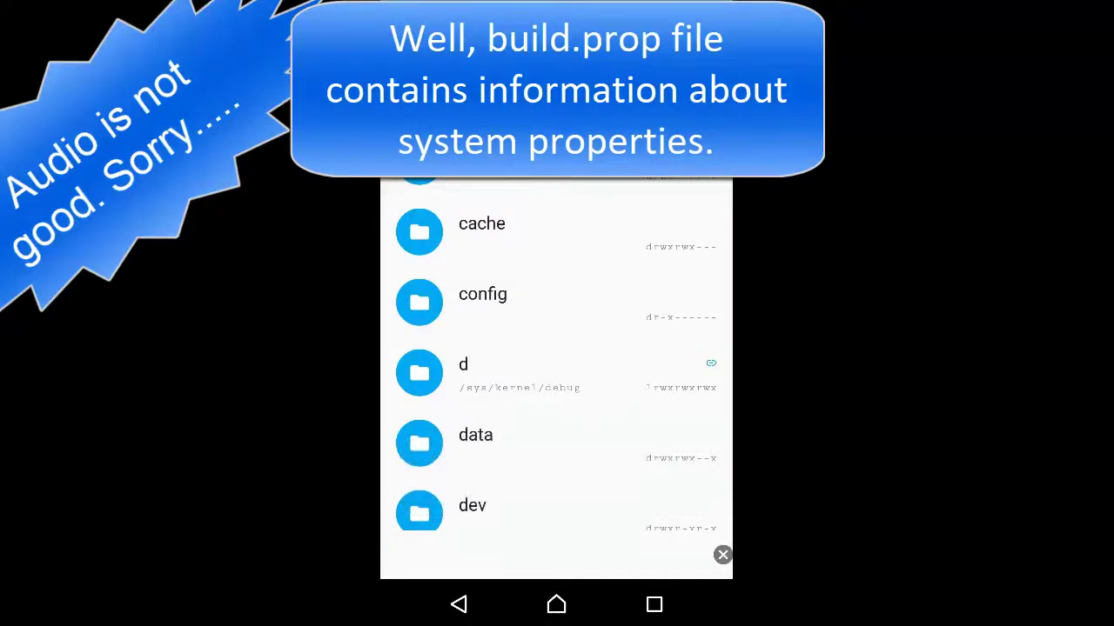
{"action": "scroll", "coordinate": [557, 356], "scroll_direction": "down", "scroll_amount": 10}
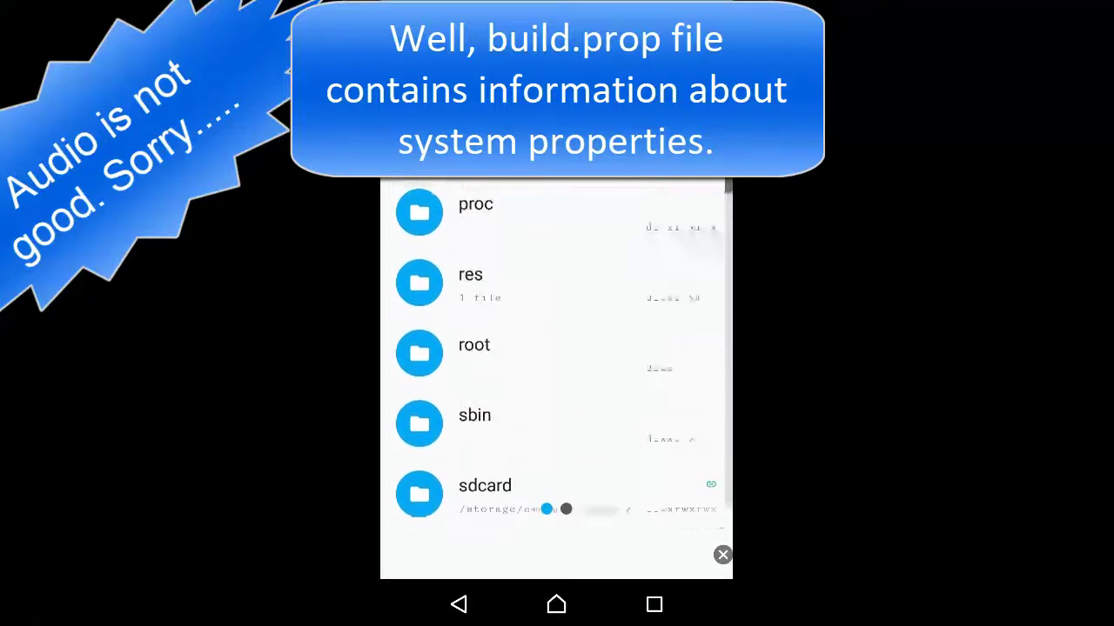
{"action": "scroll", "coordinate": [557, 356], "scroll_direction": "down", "scroll_amount": 5}
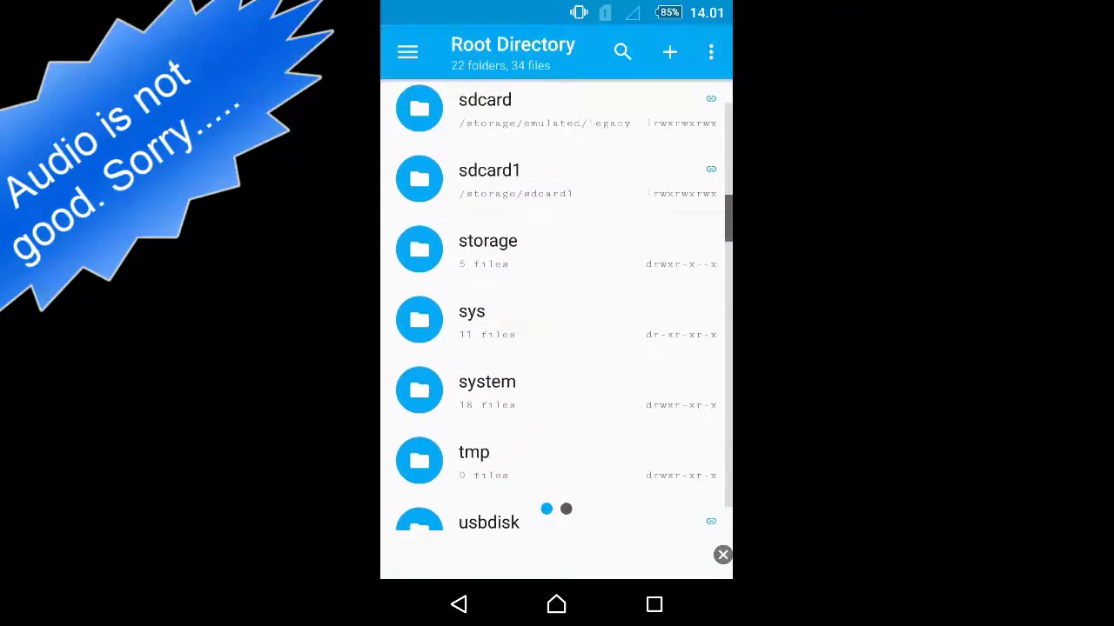
{"action": "left_click", "coordinate": [487, 390]}
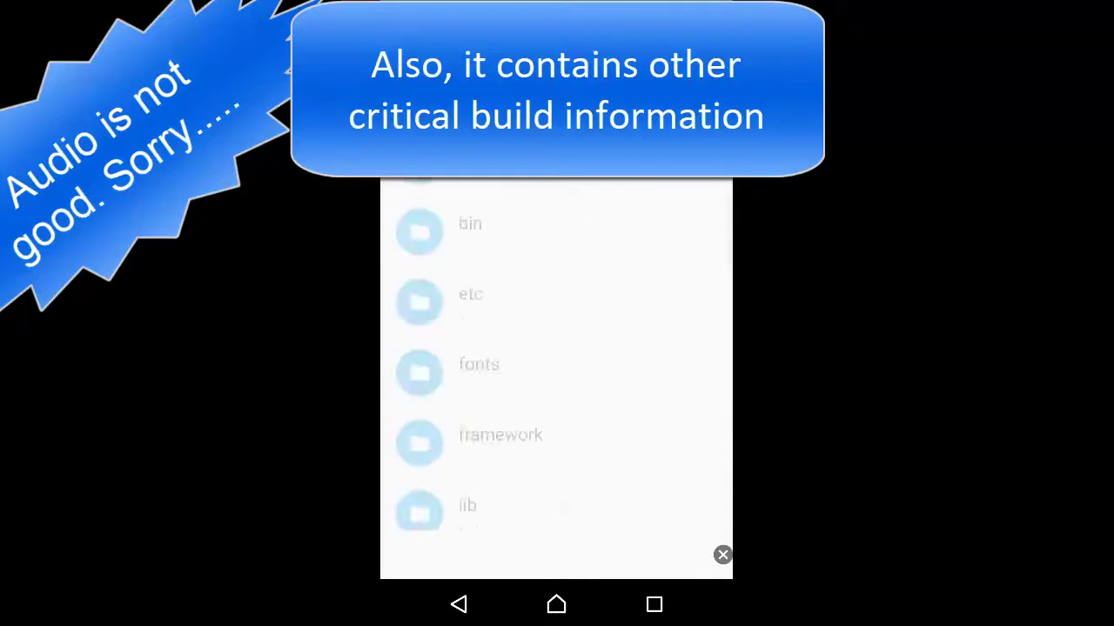
- Open the build.prop file from the system folder with Text Editor
{"action": "scroll", "coordinate": [557, 348], "scroll_direction": "down", "scroll_amount": 10}
{"action": "scroll", "coordinate": [557, 366], "scroll_direction": "down", "scroll_amount": 3}
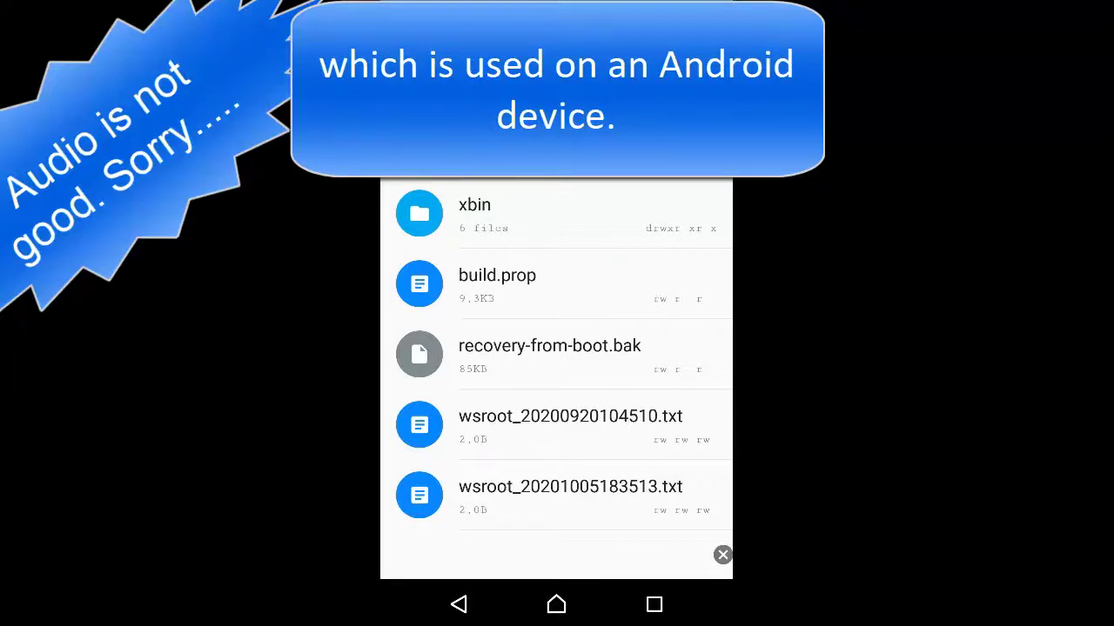
{"action": "left_click", "coordinate": [497, 282]}
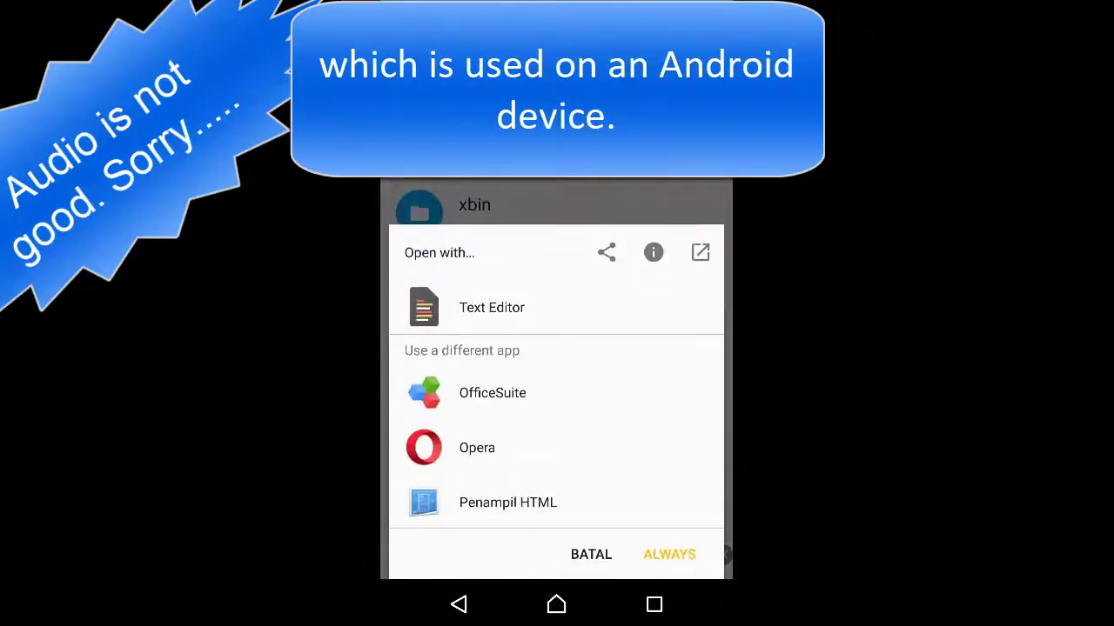
{"action": "left_click", "coordinate": [491, 307]}
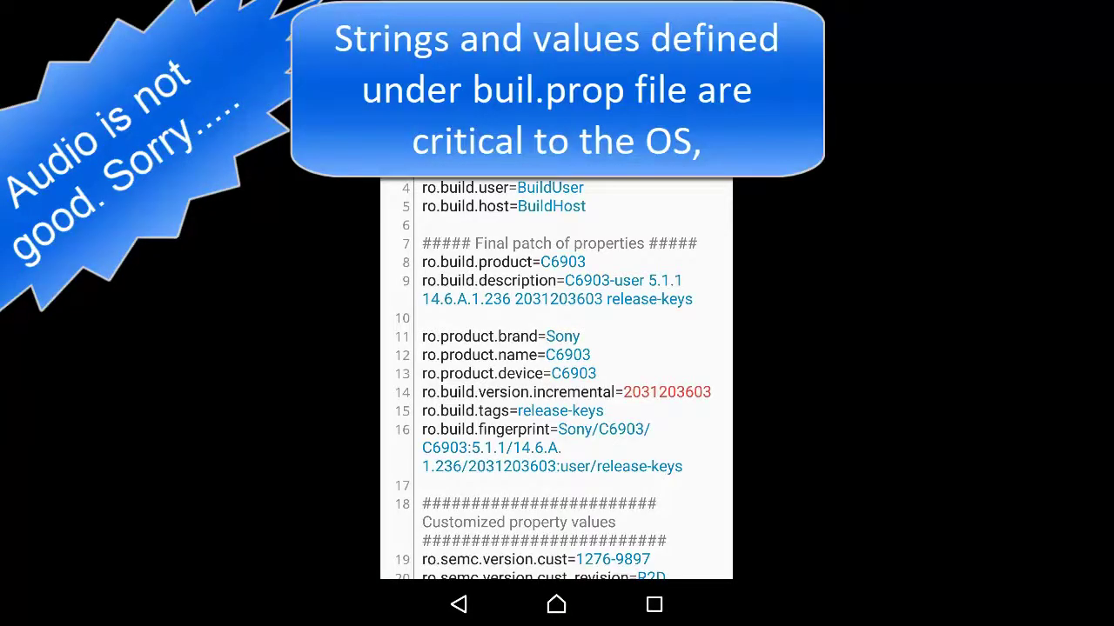
- Examine the build.prop properties, from the product and version entries through to the WFD and audio offload settings
{"action": "scroll", "coordinate": [556, 379], "scroll_direction": "down", "scroll_amount": 10}
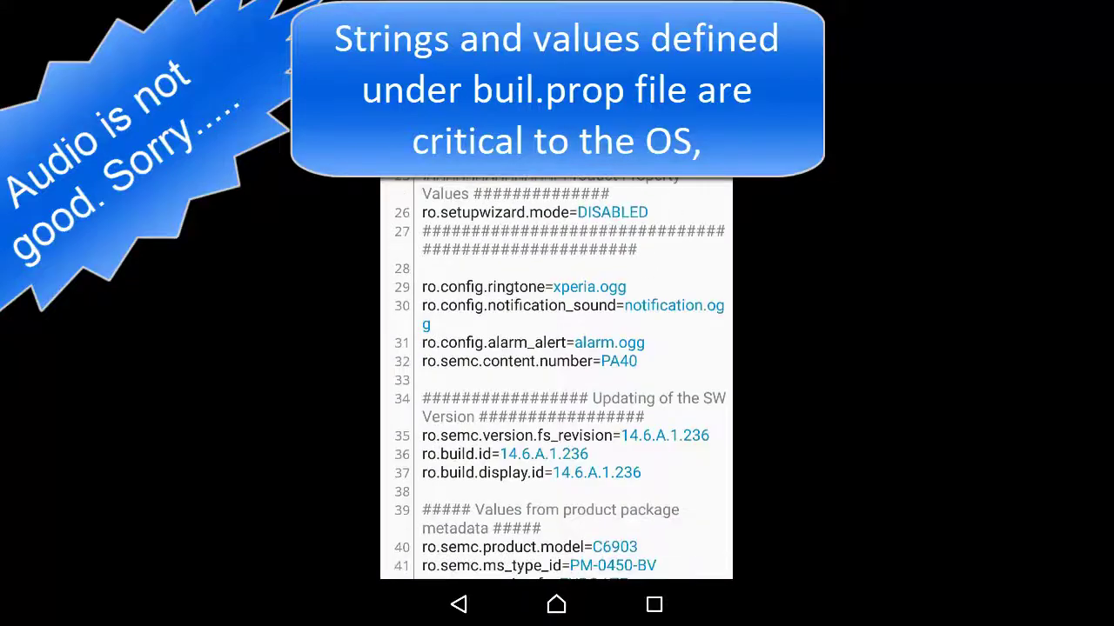
{"action": "scroll", "coordinate": [556, 379], "scroll_direction": "down", "scroll_amount": 10}
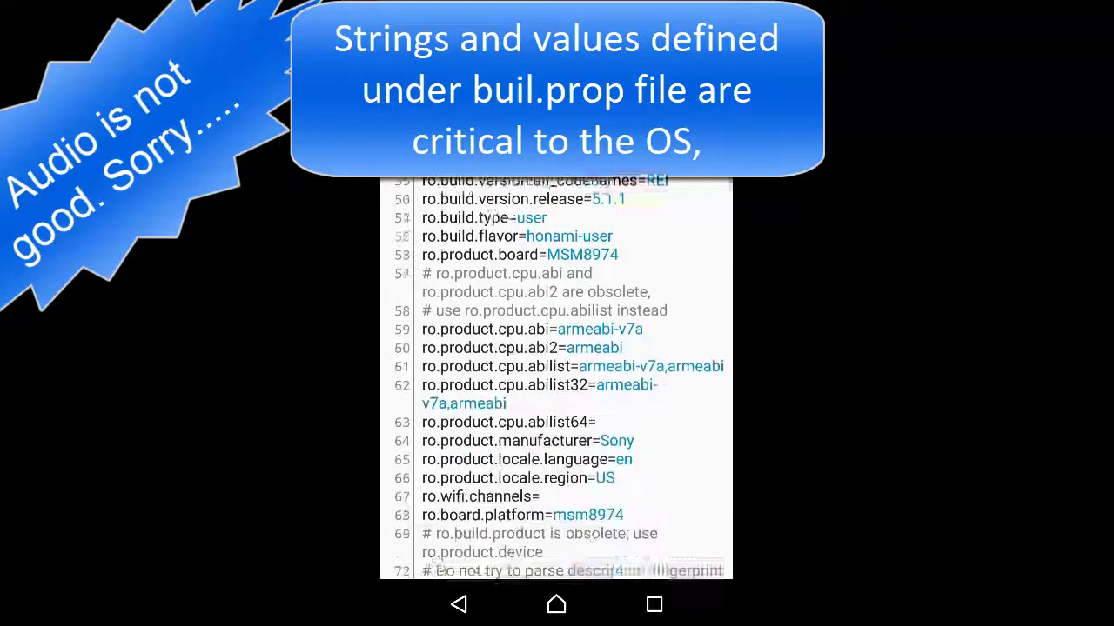
{"action": "scroll", "coordinate": [556, 378], "scroll_direction": "down", "scroll_amount": 3}
{"action": "scroll", "coordinate": [556, 379], "scroll_direction": "down", "scroll_amount": 10}
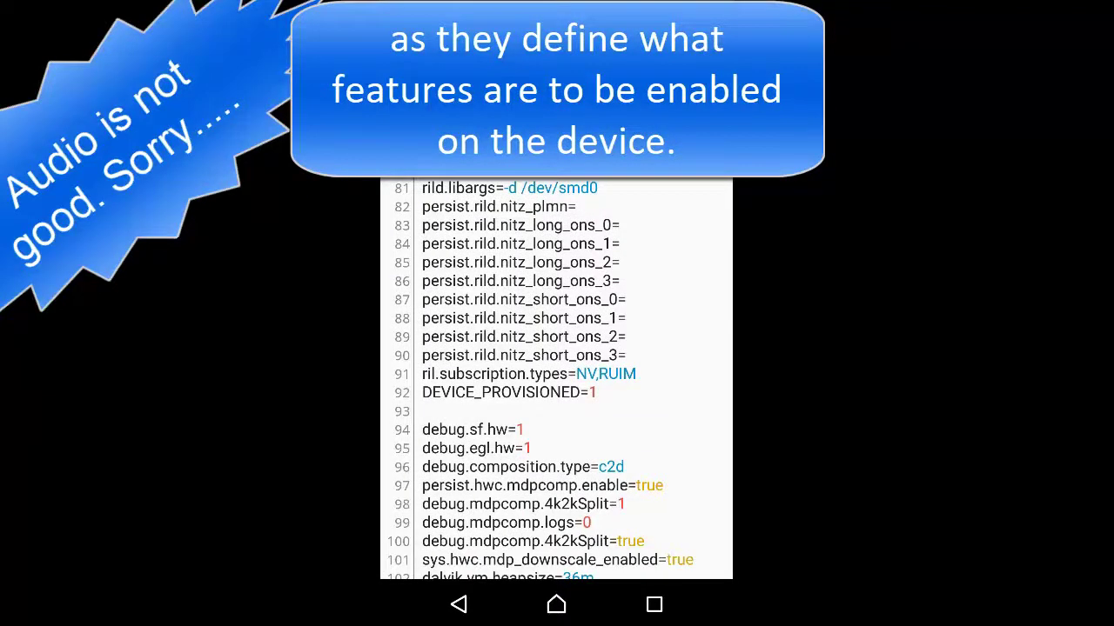
{"action": "scroll", "coordinate": [556, 379], "scroll_direction": "down", "scroll_amount": 15}
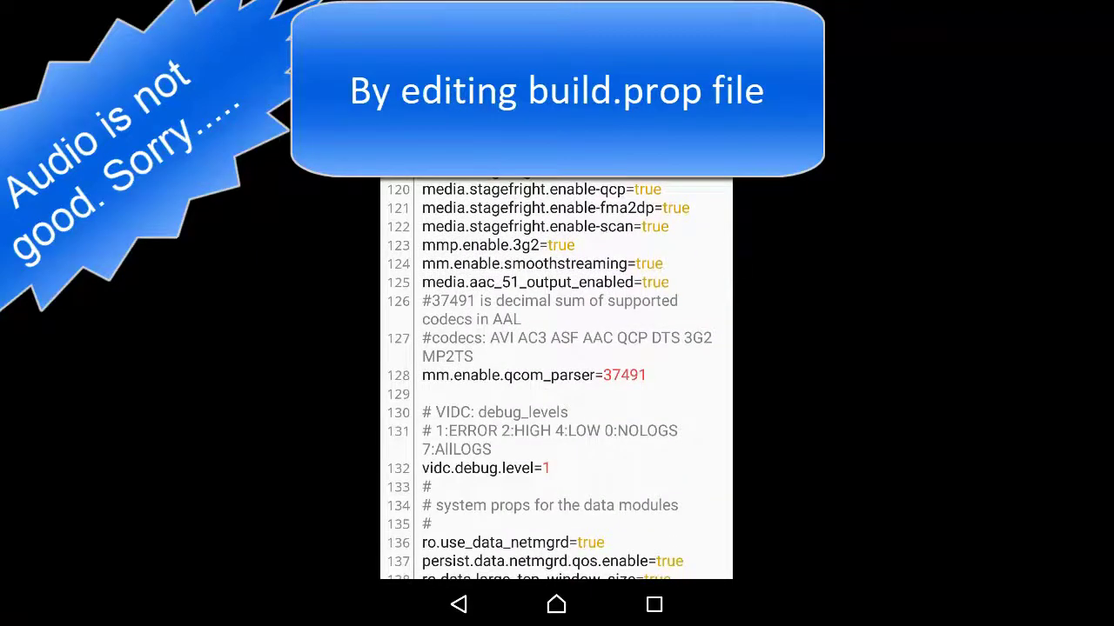
{"action": "scroll", "coordinate": [556, 378], "scroll_direction": "down", "scroll_amount": 3}
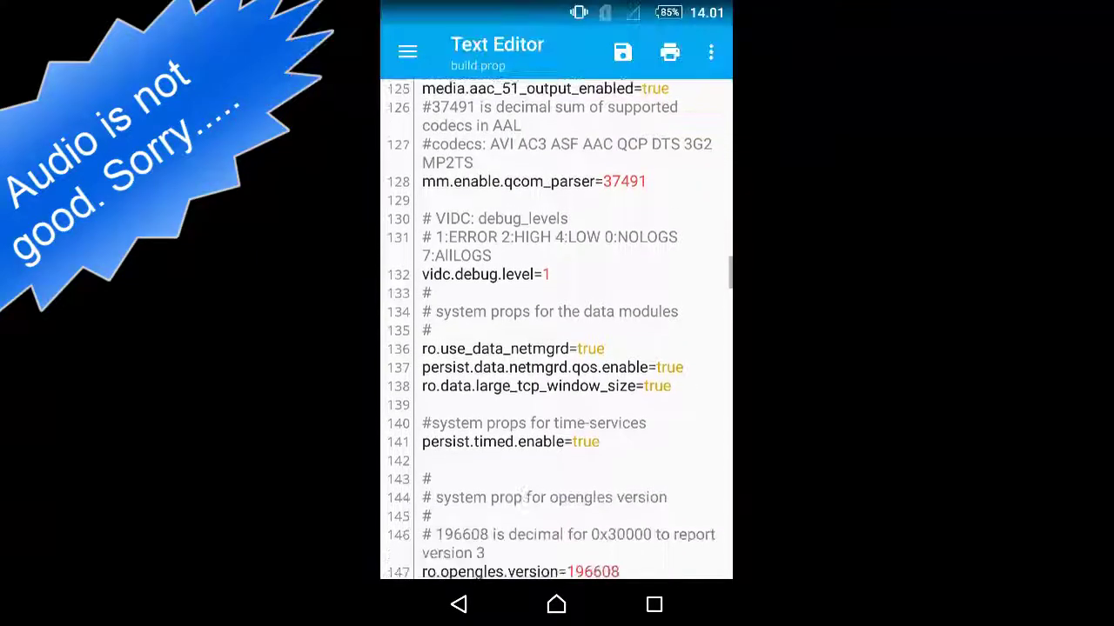
{"action": "scroll", "coordinate": [556, 331], "scroll_direction": "down", "scroll_amount": 5}
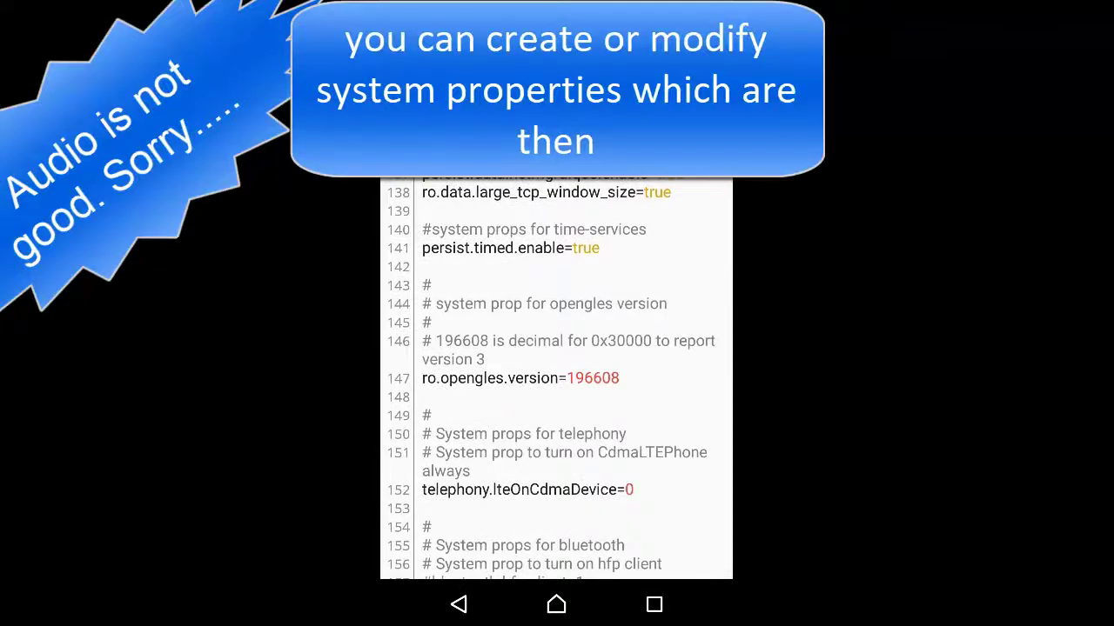
{"action": "scroll", "coordinate": [556, 378], "scroll_direction": "down", "scroll_amount": 6}
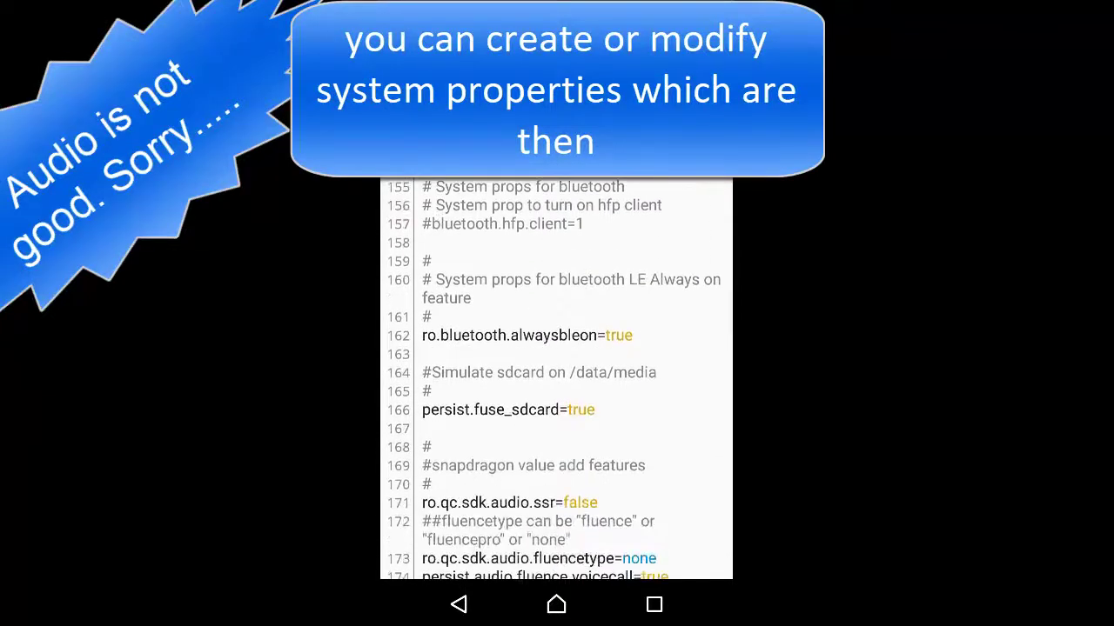
{"action": "scroll", "coordinate": [556, 378], "scroll_direction": "down", "scroll_amount": 5}
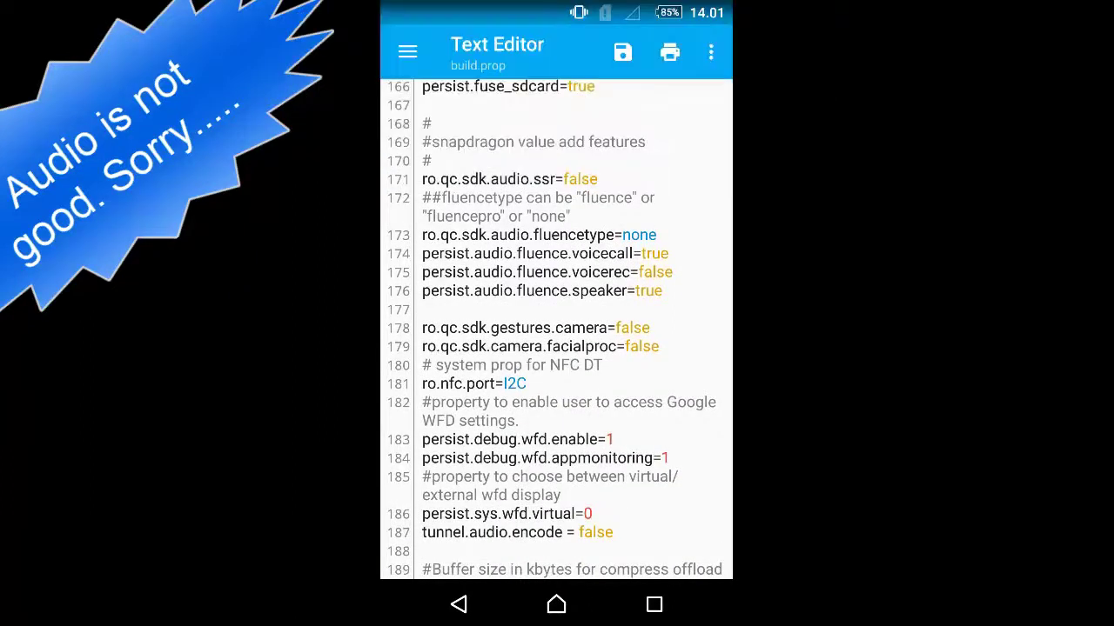
{"action": "scroll", "coordinate": [556, 379], "scroll_direction": "down", "scroll_amount": 3}
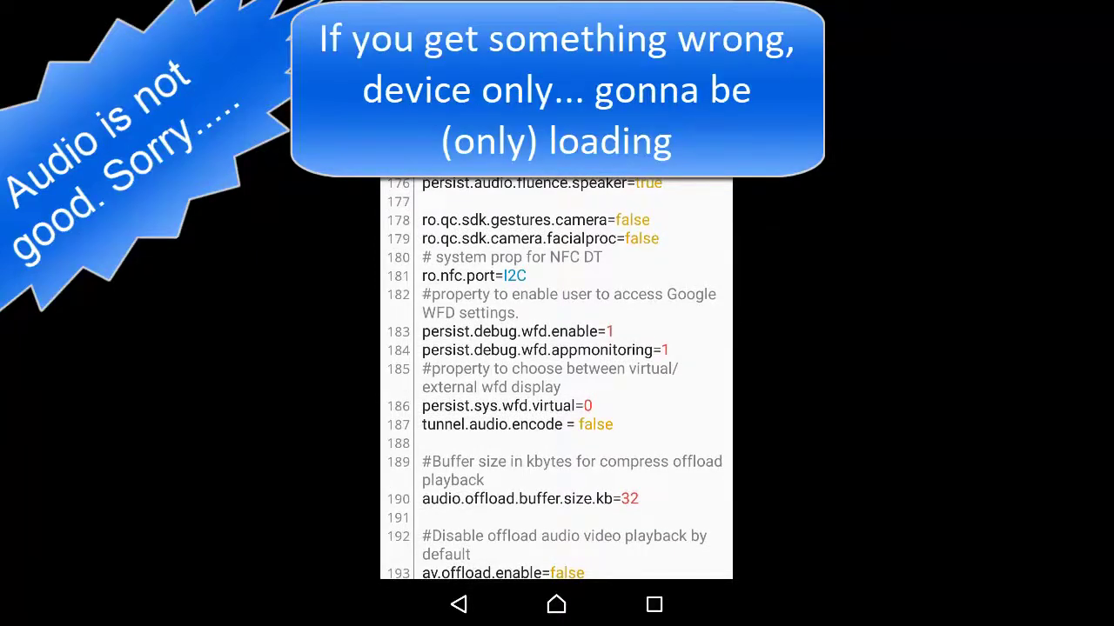
- Set persist.debug.wfd.enable on line 183 of build.prop to 0
{"action": "left_click", "coordinate": [522, 332]}
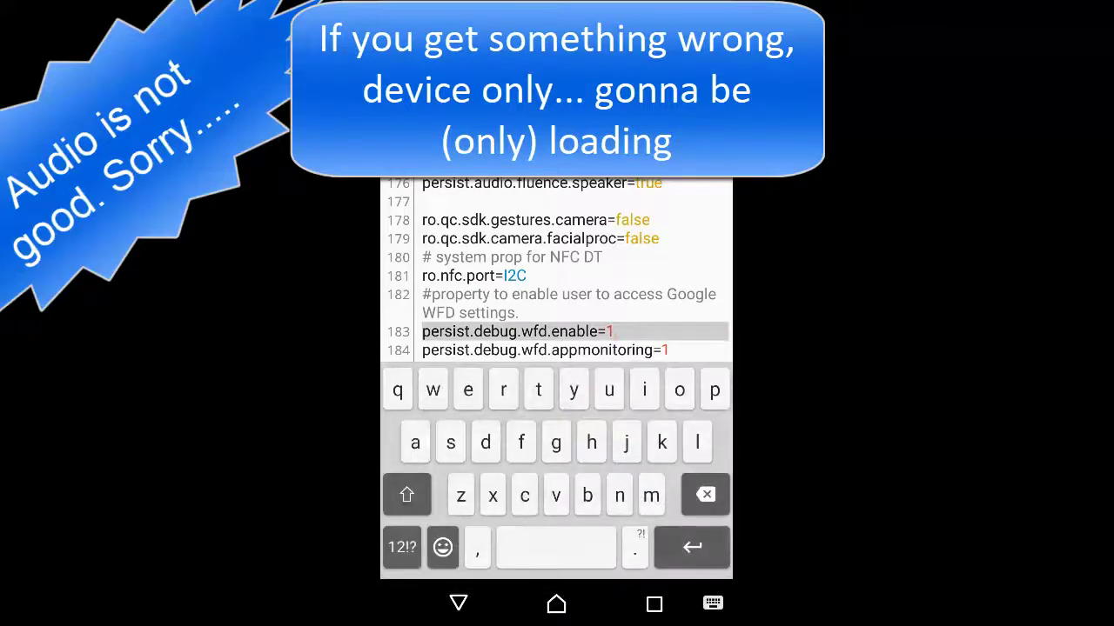
{"action": "key", "text": "BackSpace"}
{"action": "left_click", "coordinate": [402, 547]}
{"action": "type", "text": "0"}
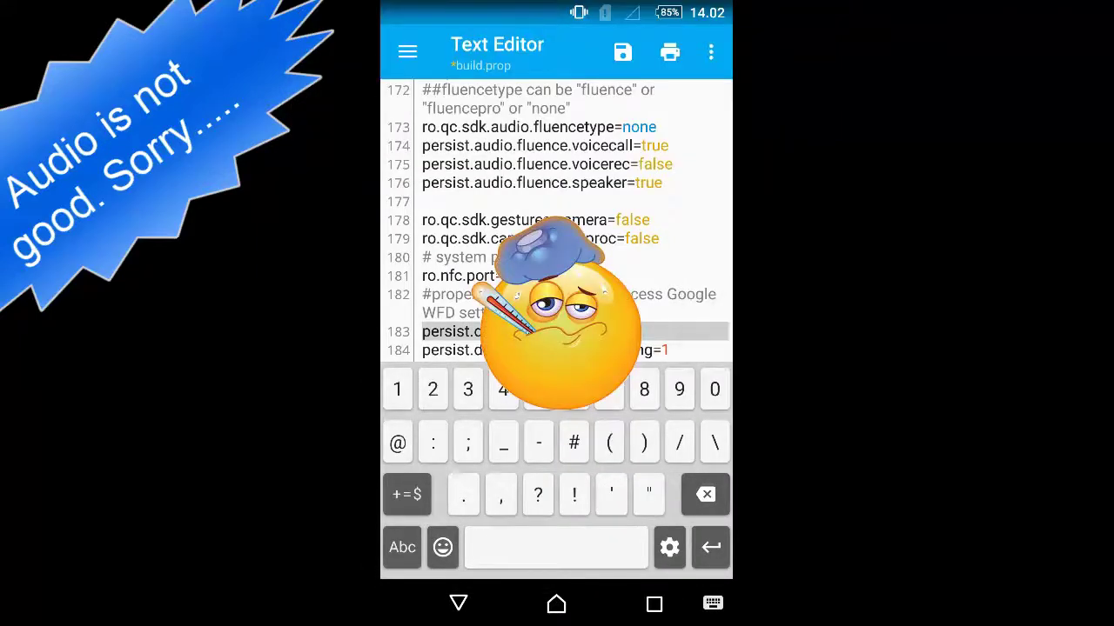
{"action": "left_click", "coordinate": [458, 603]}
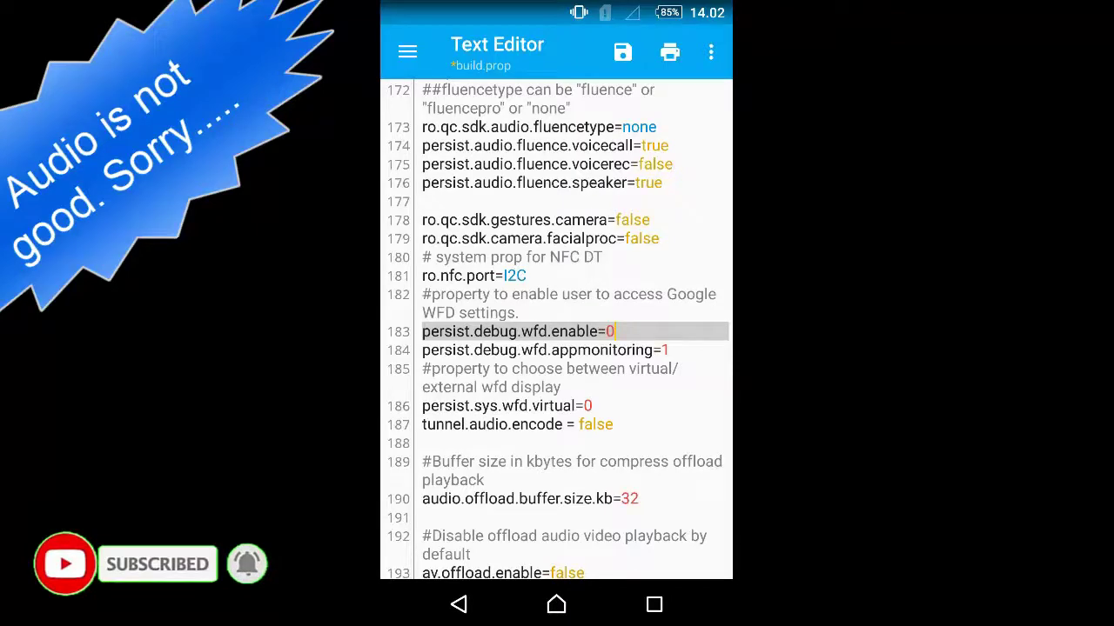
- Save the edited build.prop under its existing name
{"action": "left_click", "coordinate": [711, 52]}
{"action": "left_click", "coordinate": [586, 54]}
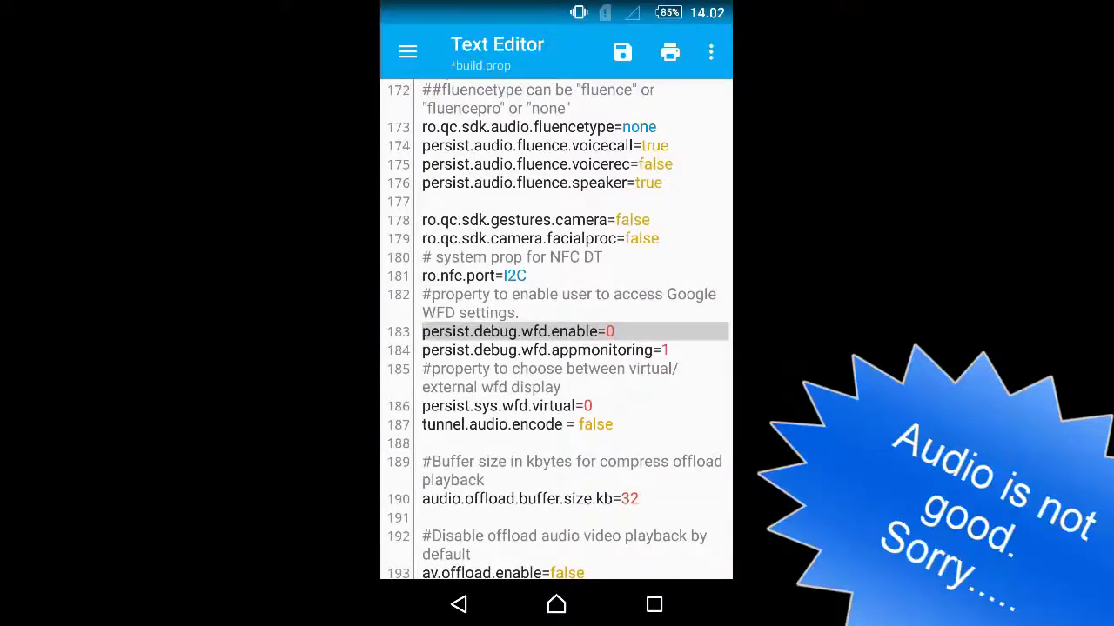
{"action": "left_click", "coordinate": [622, 52]}
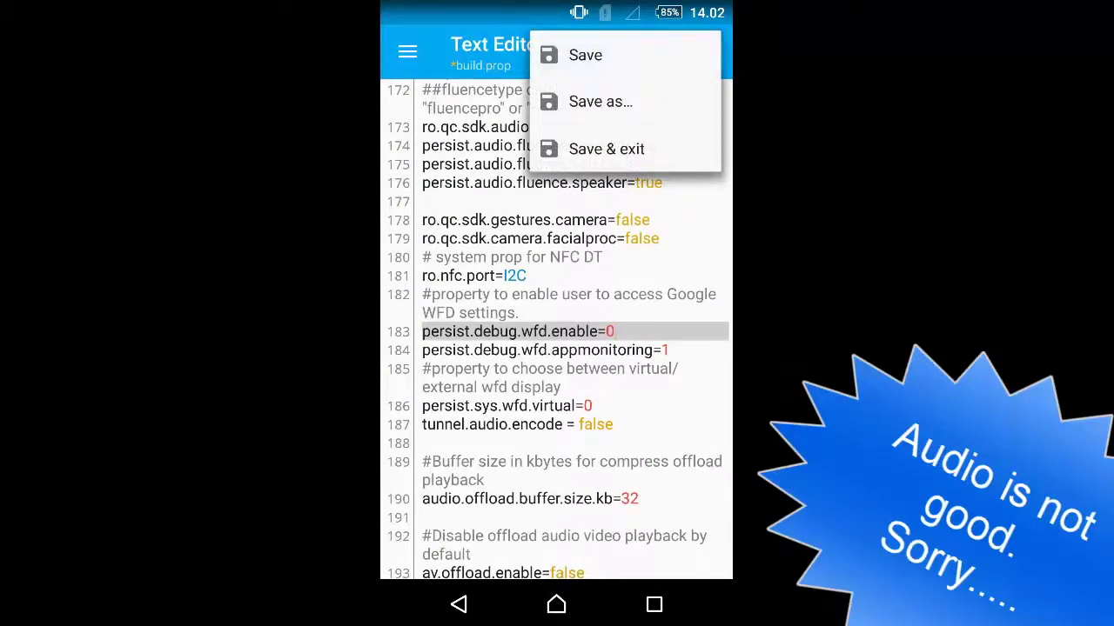
{"action": "left_click", "coordinate": [585, 55]}
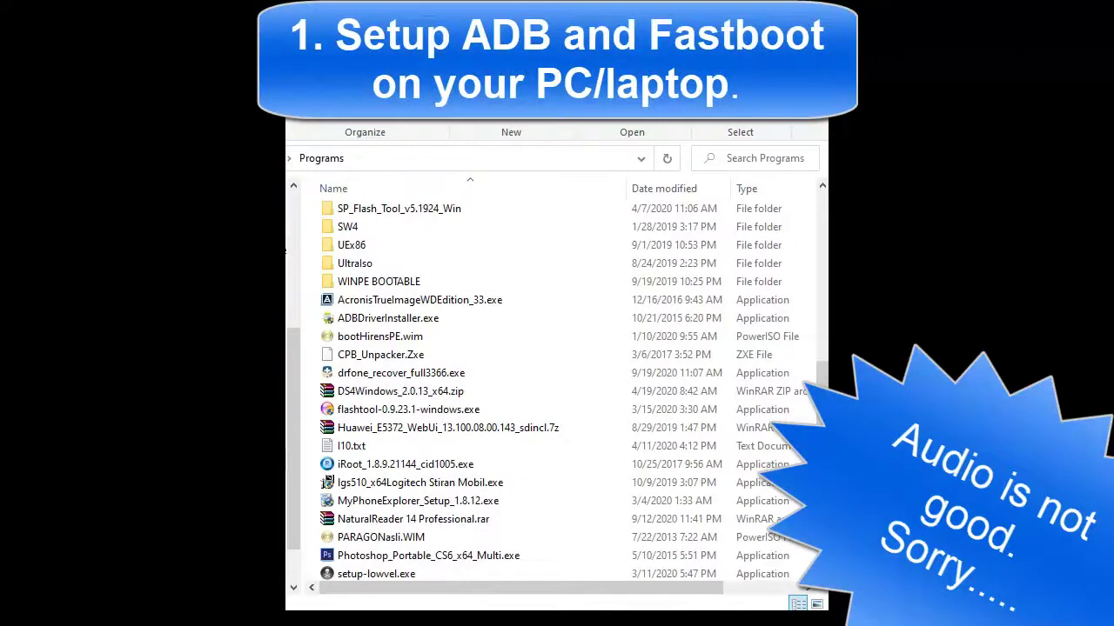
- Switch to the PC's Programs folder and run ADBDriverInstaller.exe
{"action": "left_click", "coordinate": [380, 327]}
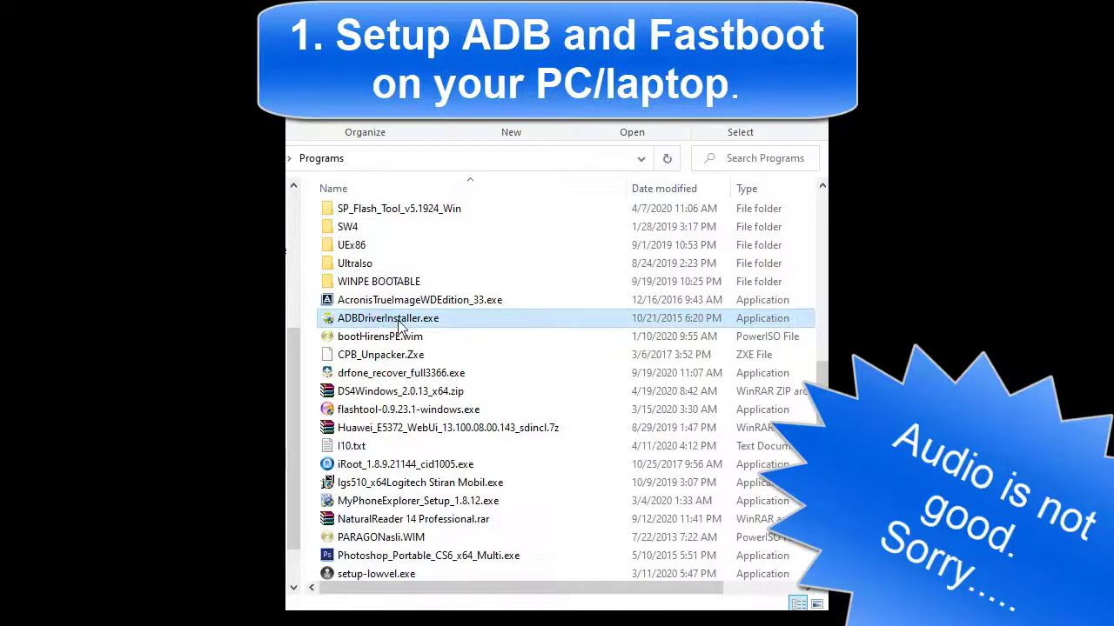
{"action": "mouse_move", "coordinate": [396, 324]}
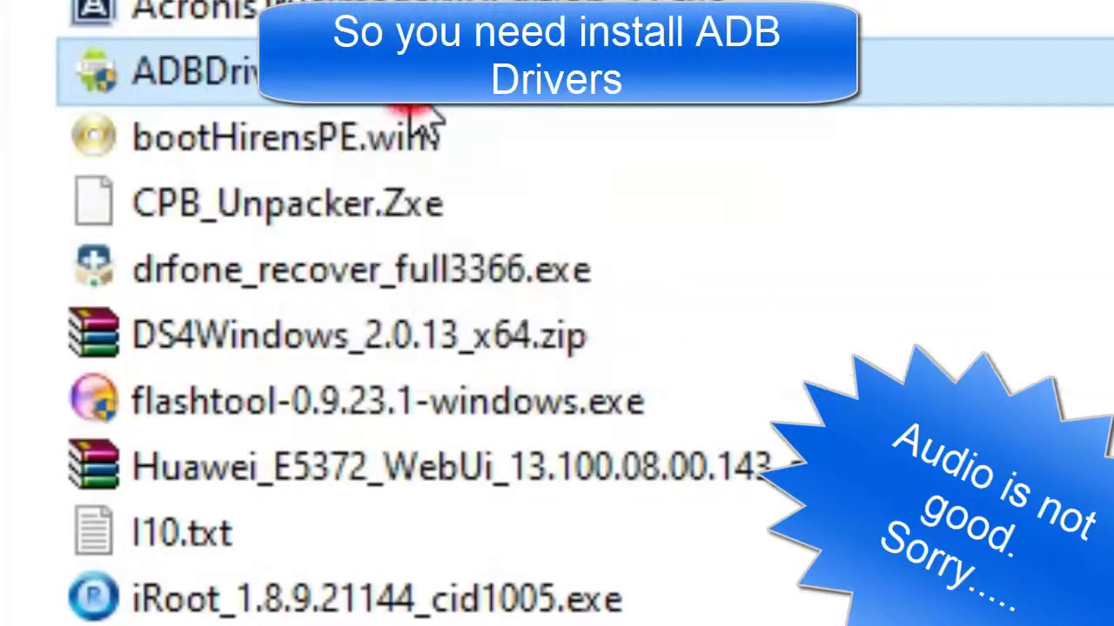
{"action": "left_click", "coordinate": [449, 85]}
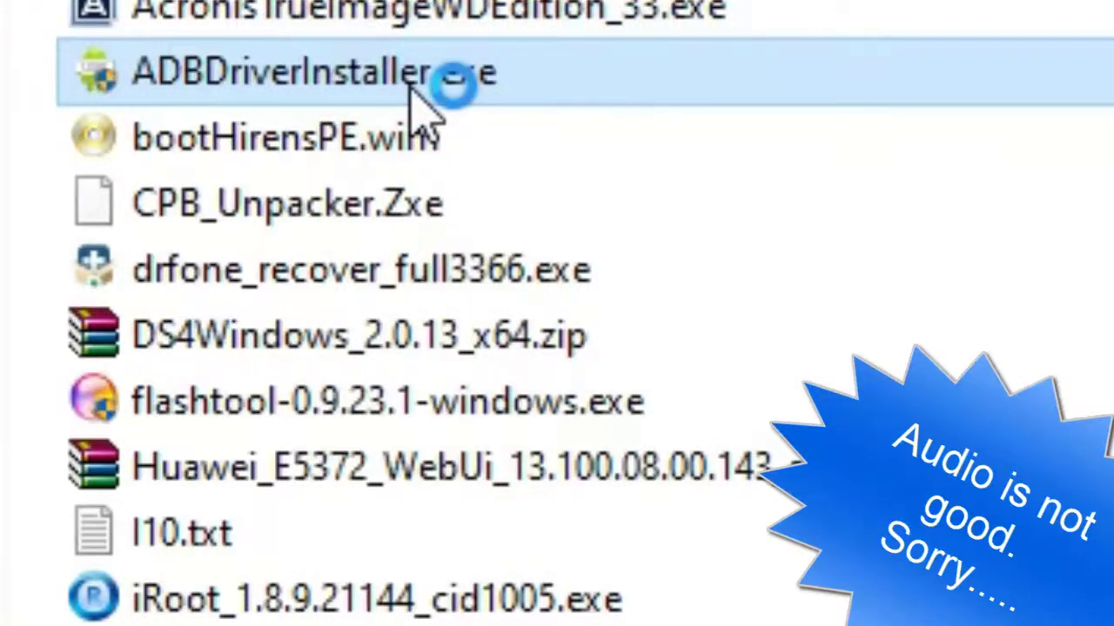
{"action": "double_click", "coordinate": [413, 86]}
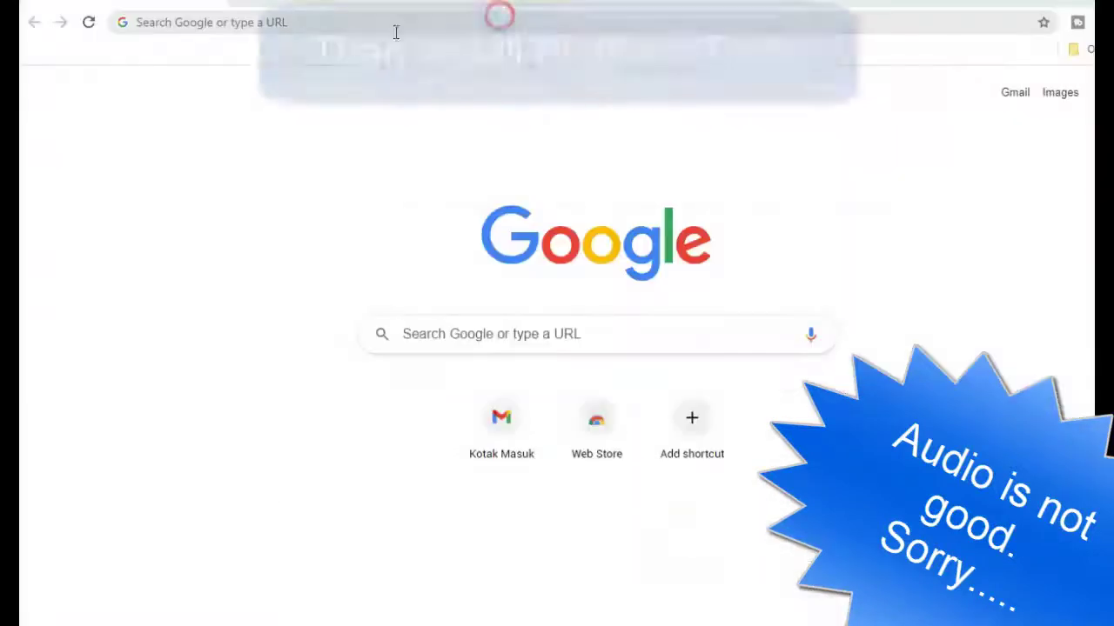
{"action": "left_click", "coordinate": [395, 26]}
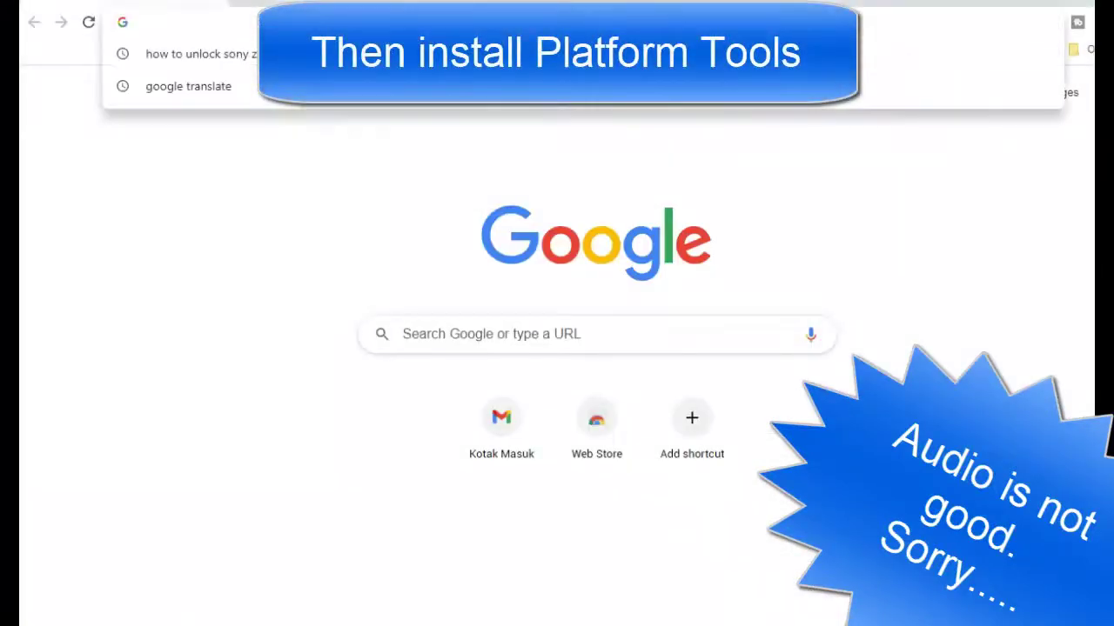
{"action": "type", "text": "https://bit.ly/38z0FBJ"}
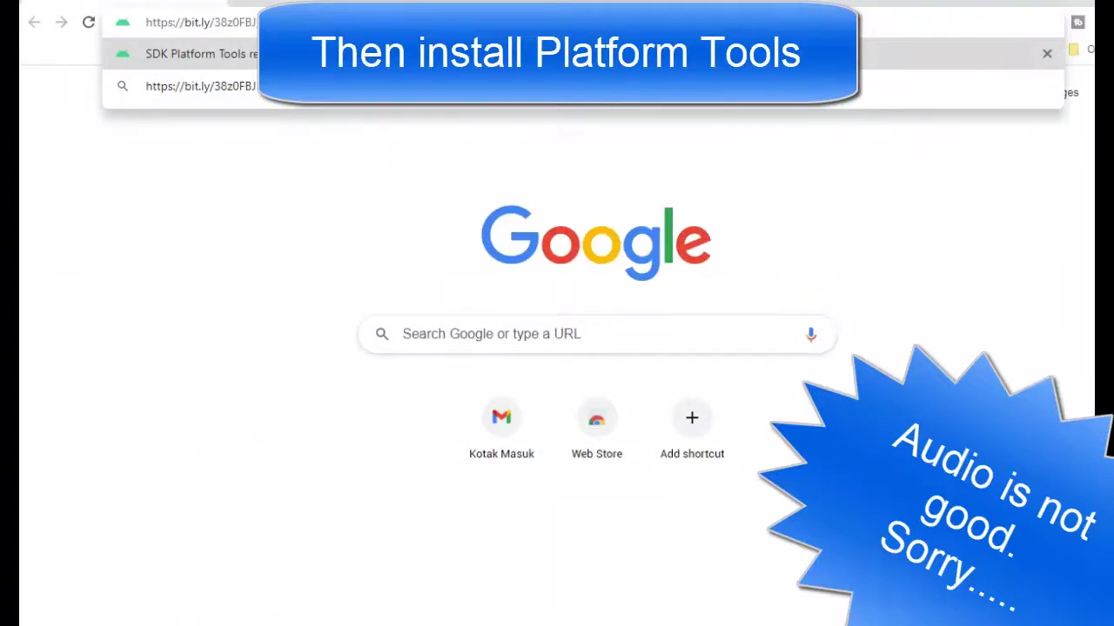
{"action": "key", "text": "Return"}
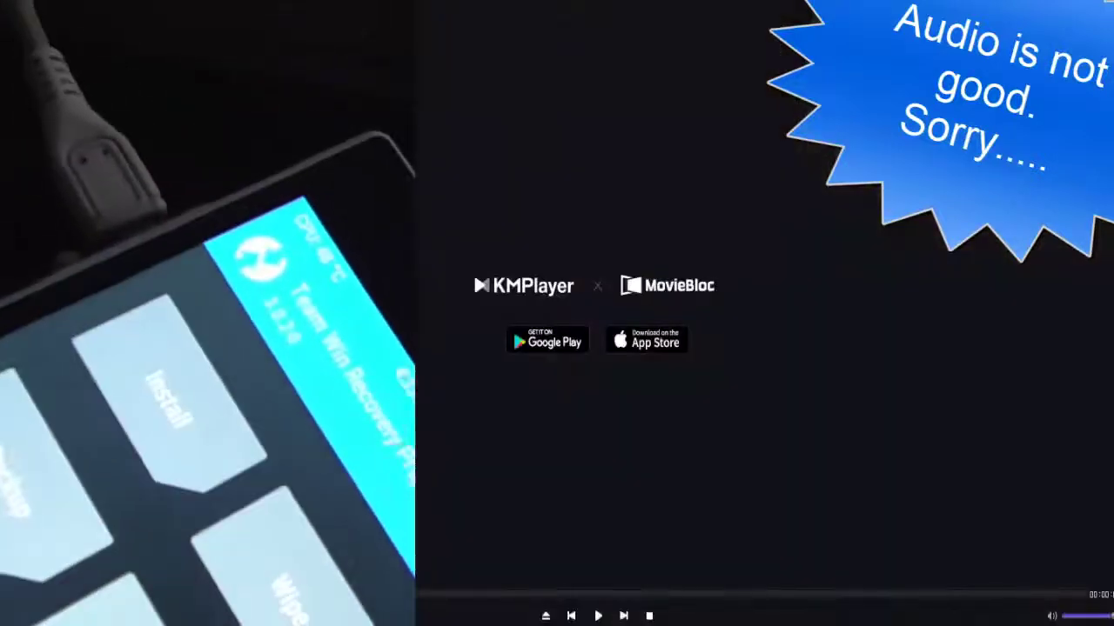
- Reveal the PC's hidden notification icons and check the connected USB devices
{"action": "left_click", "coordinate": [952, 625]}
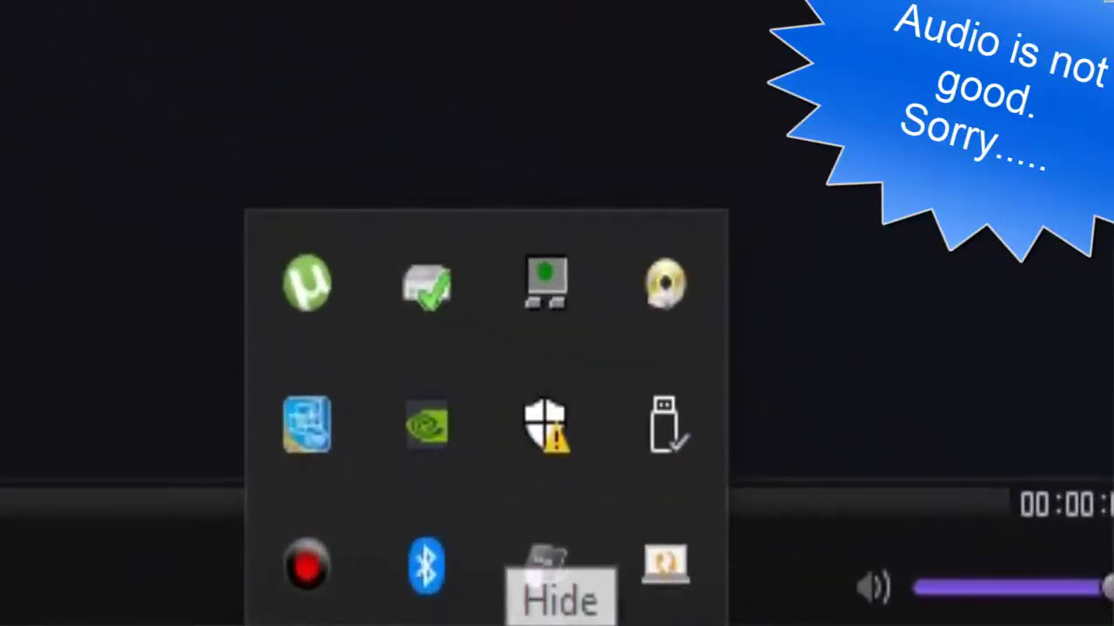
{"action": "right_click", "coordinate": [675, 431]}
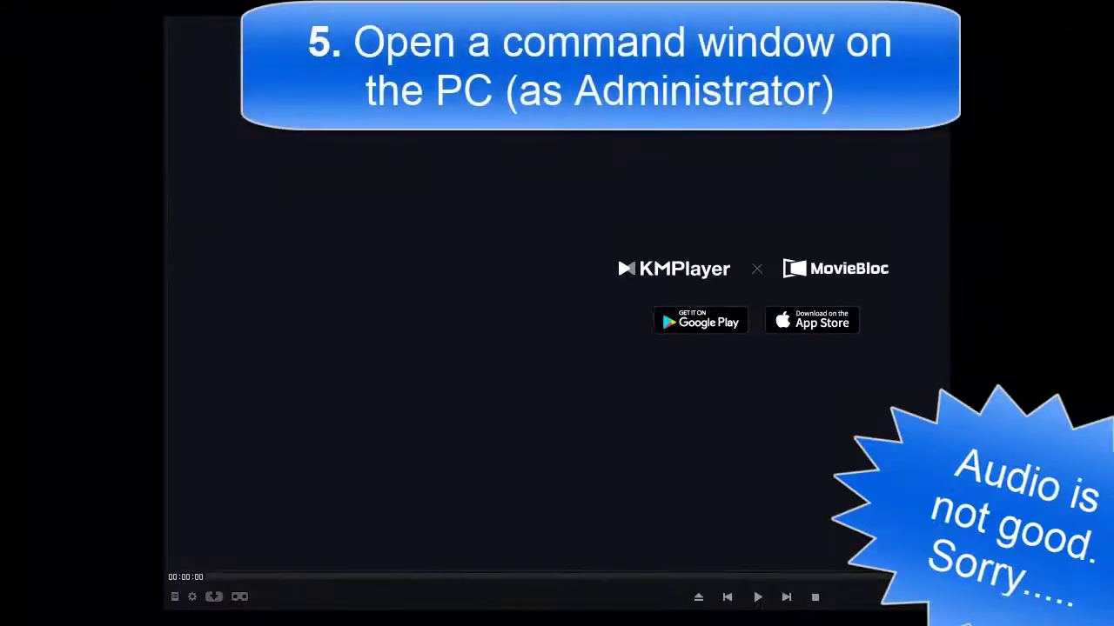
- Find cmd on the PC and open Command Prompt as administrator
{"action": "key", "text": "super"}
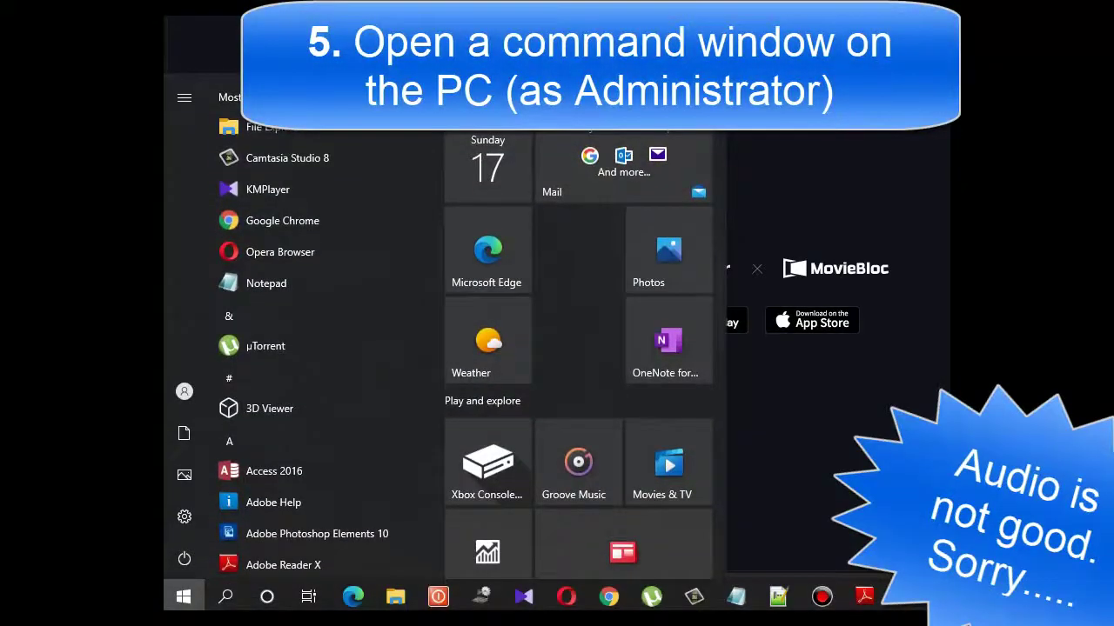
{"action": "type", "text": "cmd"}
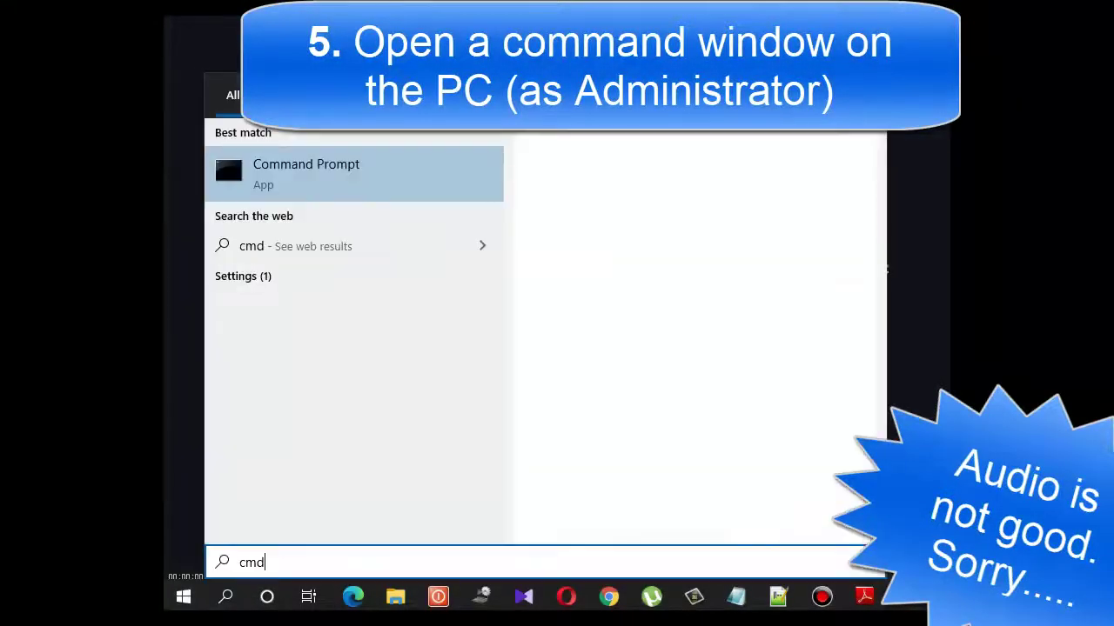
{"action": "left_click", "coordinate": [591, 345]}
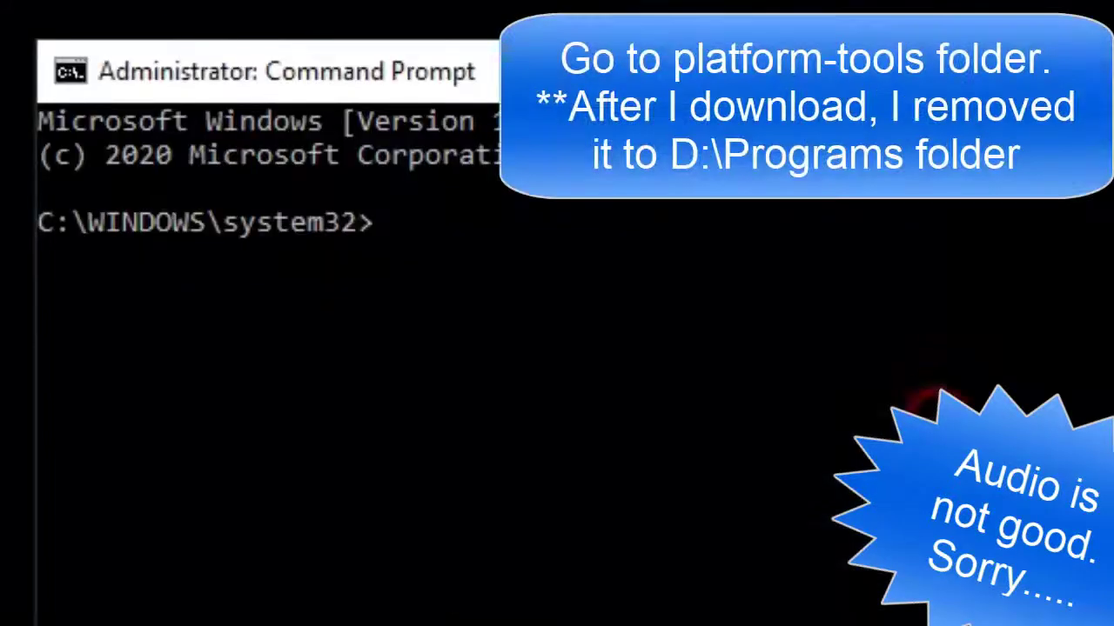
- Switch the command window to drive D: and change the directory to Programs\platform-tools
{"action": "type", "text": "d:"}
{"action": "key", "text": "Return"}
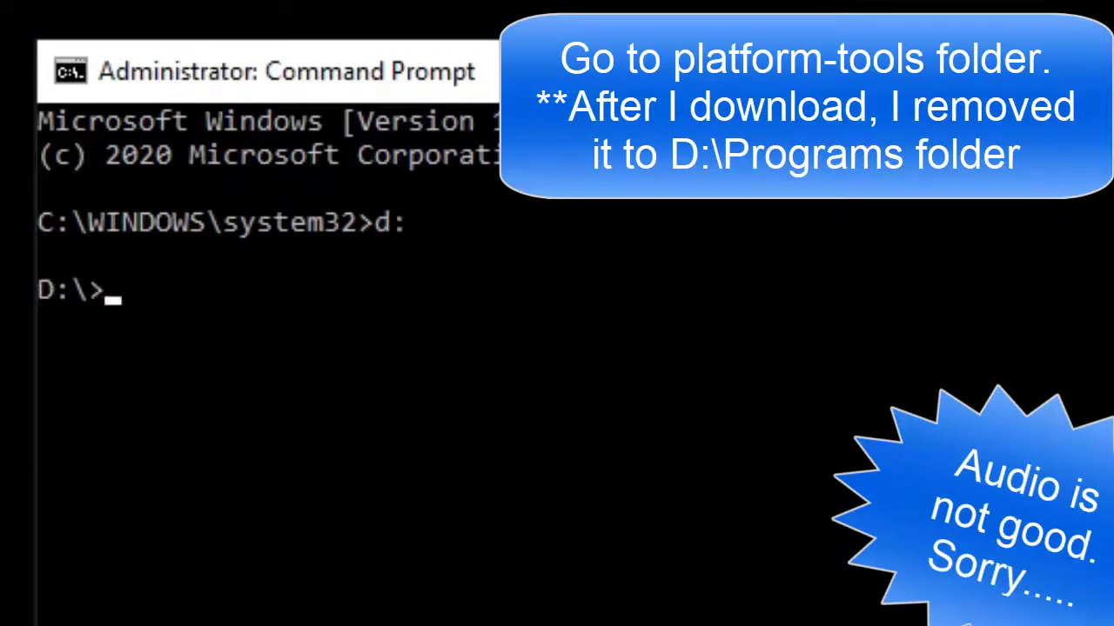
{"action": "type", "text": "cd"}
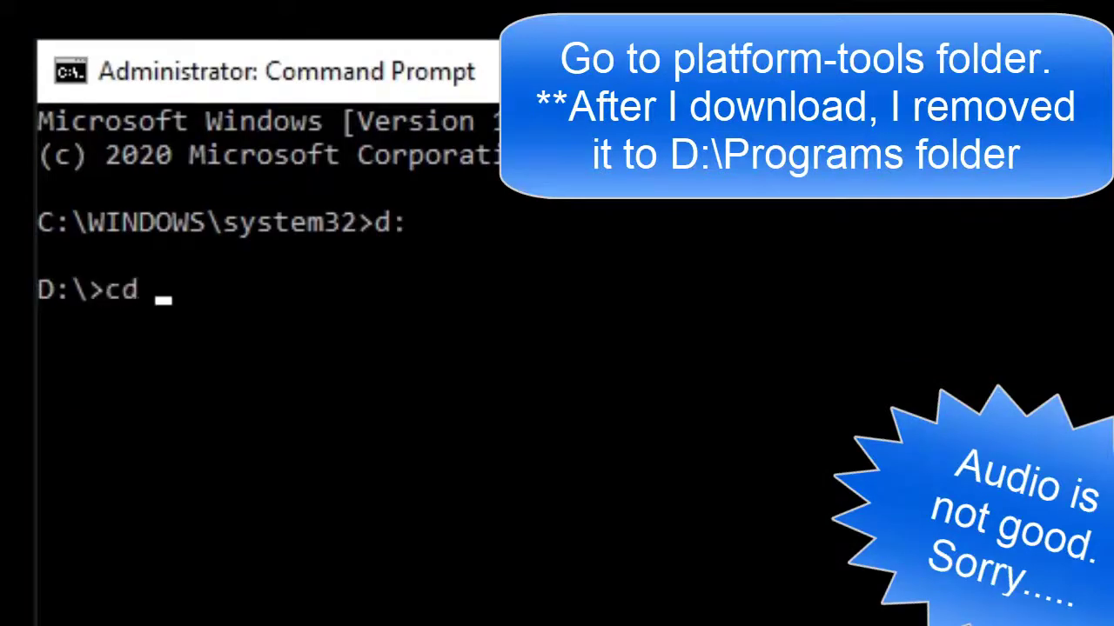
{"action": "type", "text": " Programs"}
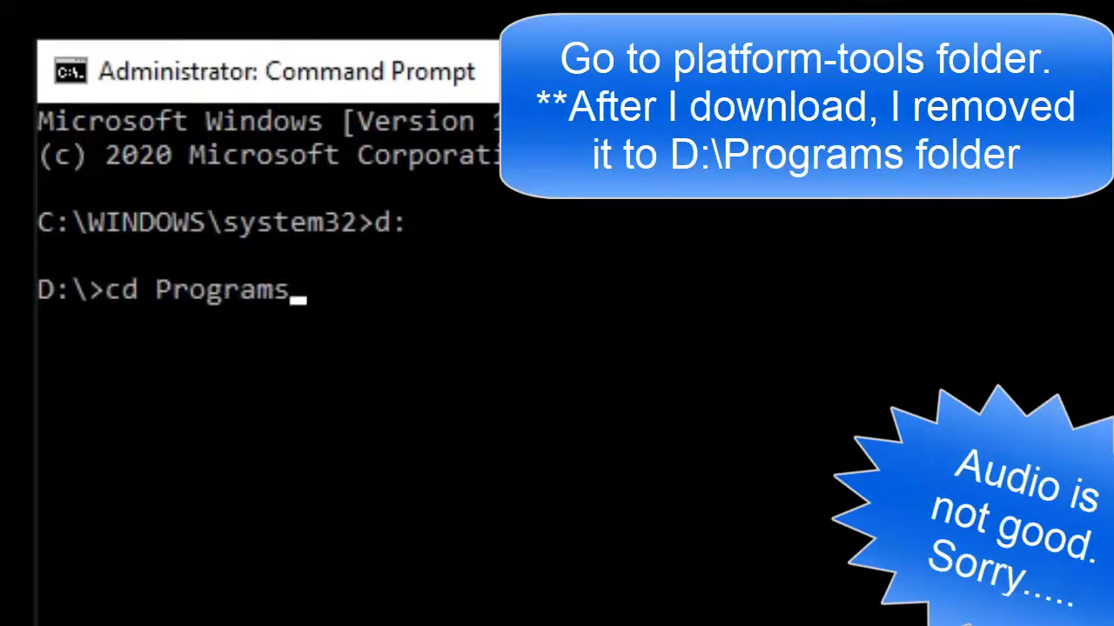
{"action": "type", "text": "\\p"}
{"action": "key", "text": "Tab"}
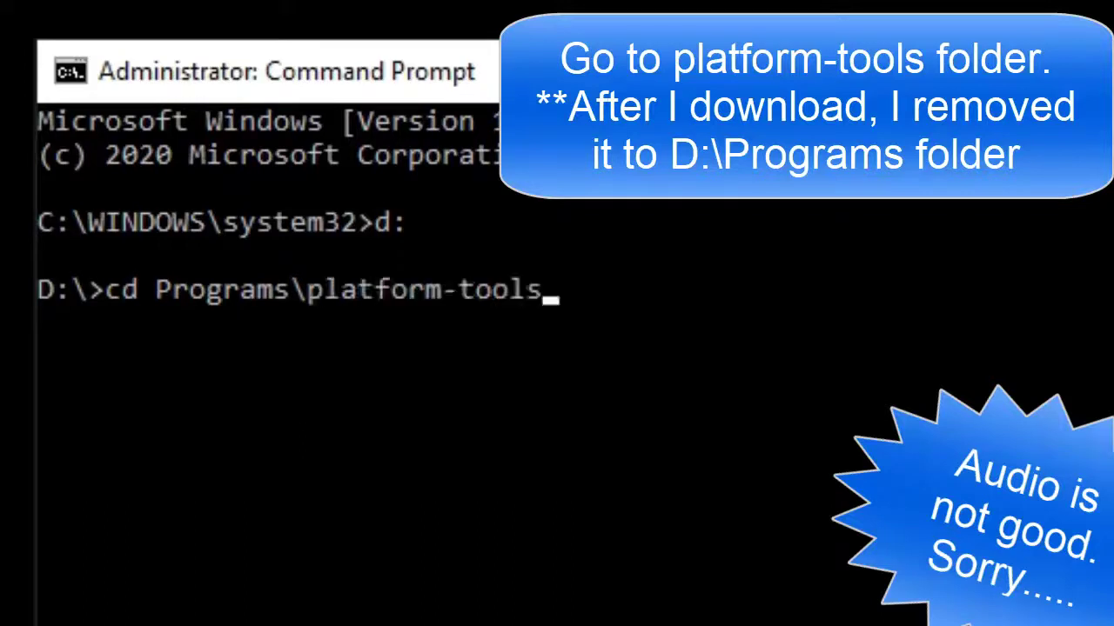
{"action": "key", "text": "Return"}
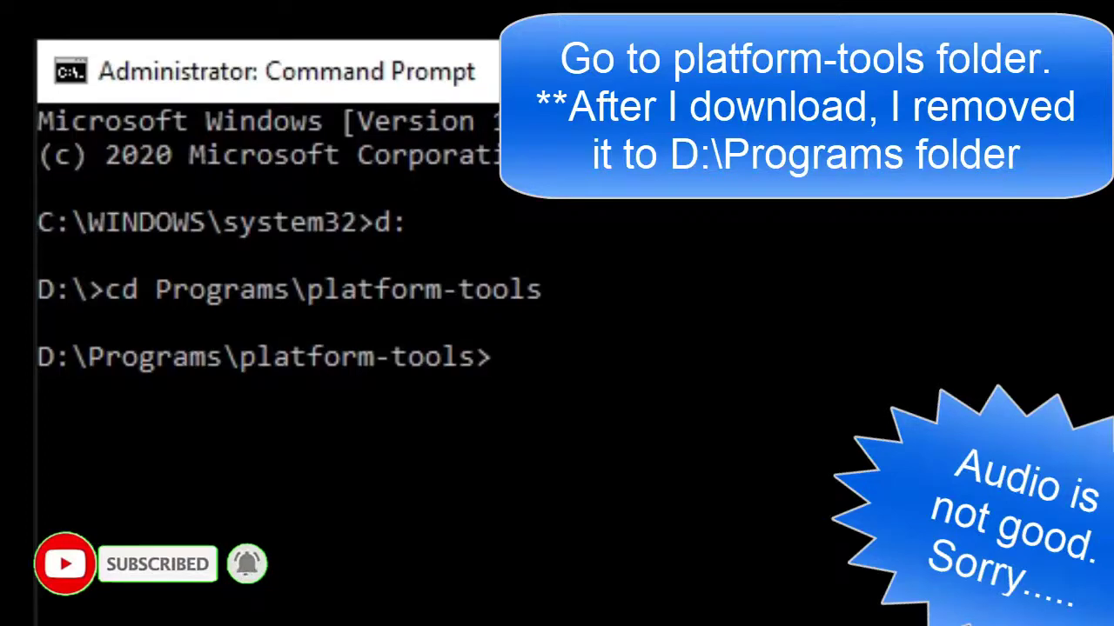
- Run adb devices to check that the PC detects the connected phone
{"action": "type", "text": "adb d"}
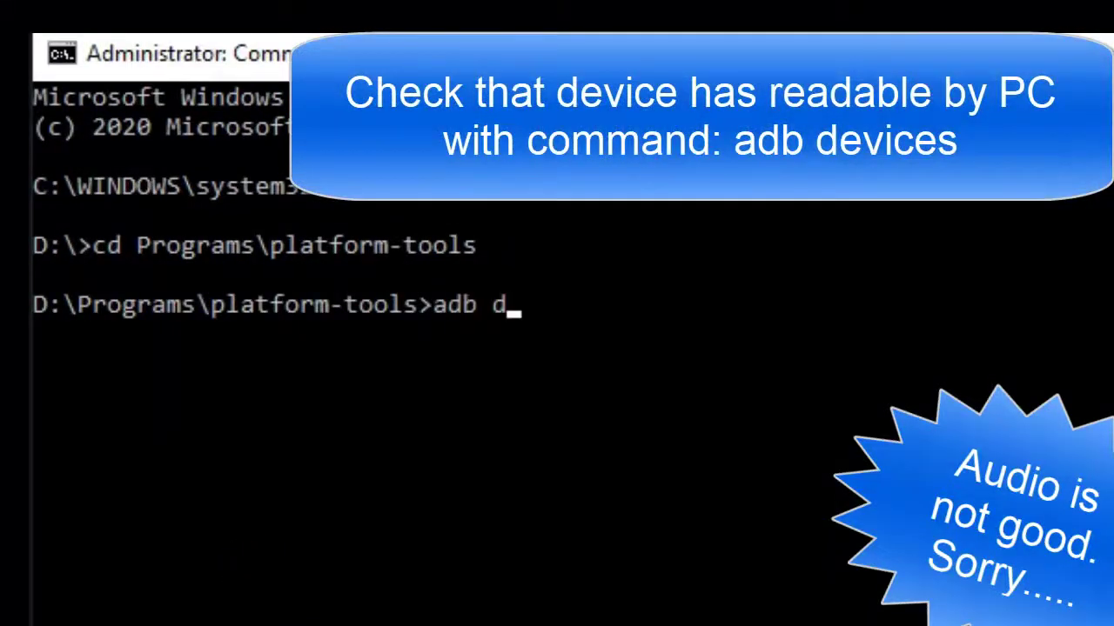
{"action": "type", "text": "evices"}
{"action": "key", "text": "Return"}
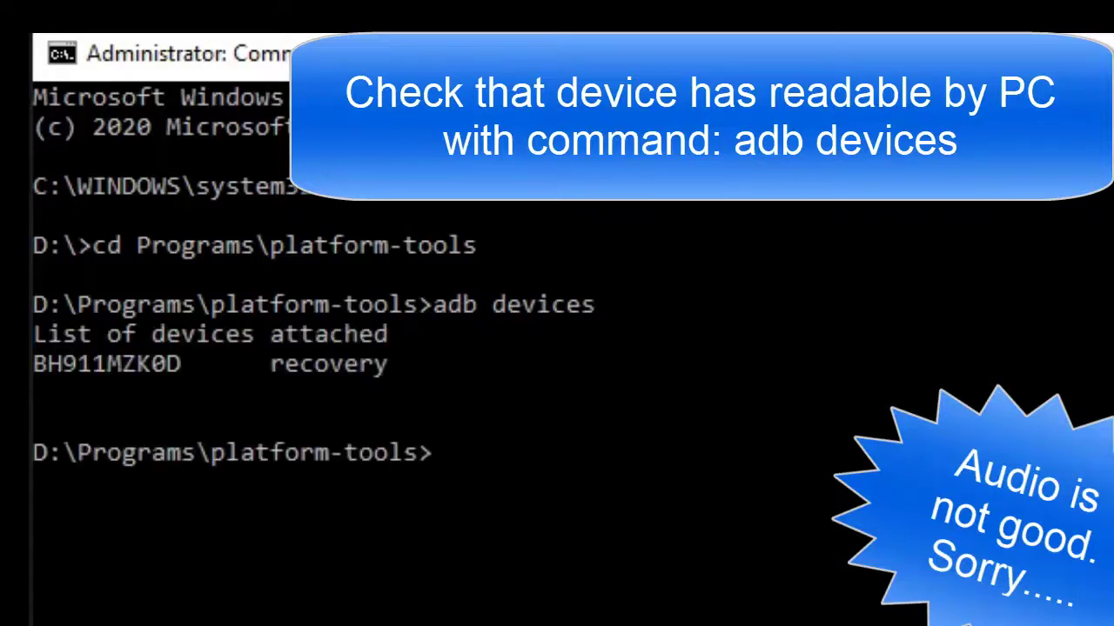
- Pull the build.prop file from the phone with adb pull /system/build.prop
{"action": "type", "text": "adb pull"}
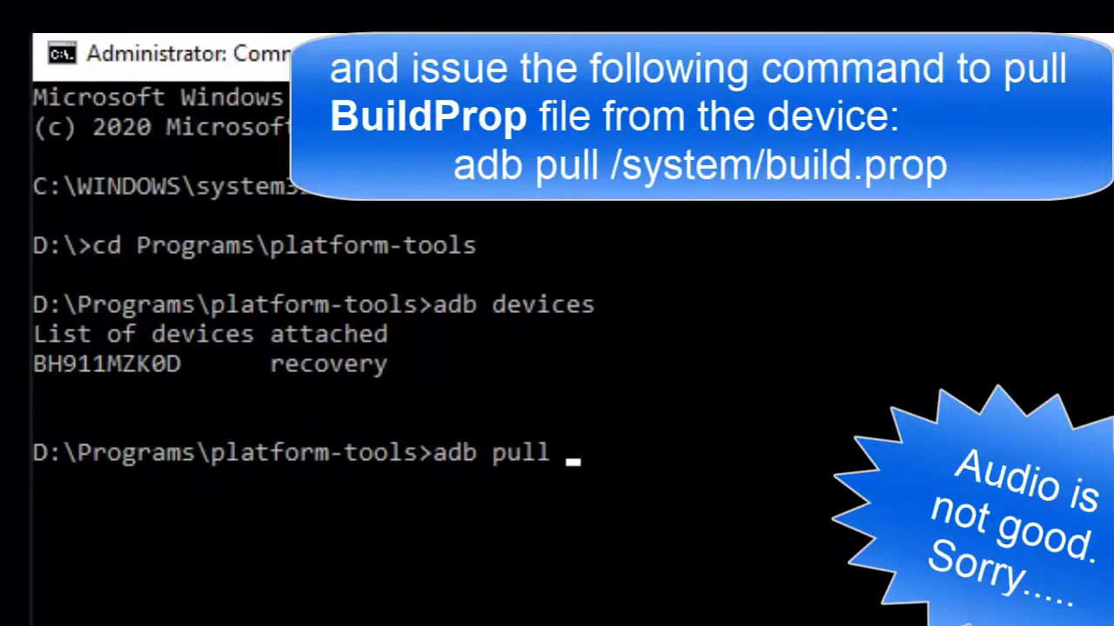
{"action": "type", "text": " /syst"}
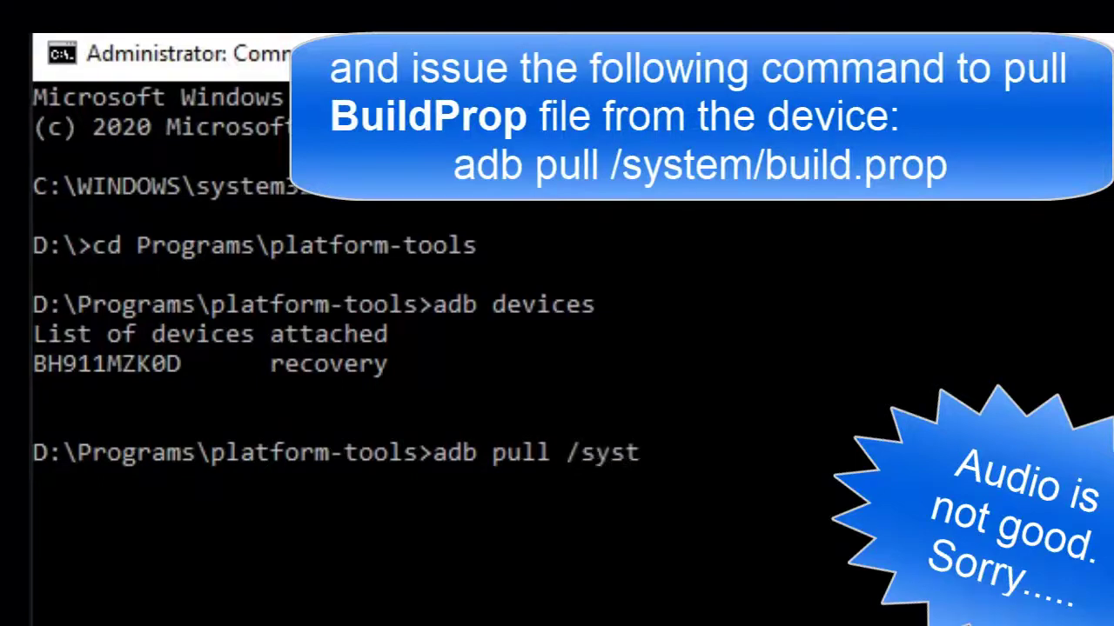
{"action": "type", "text": "em/plat"}
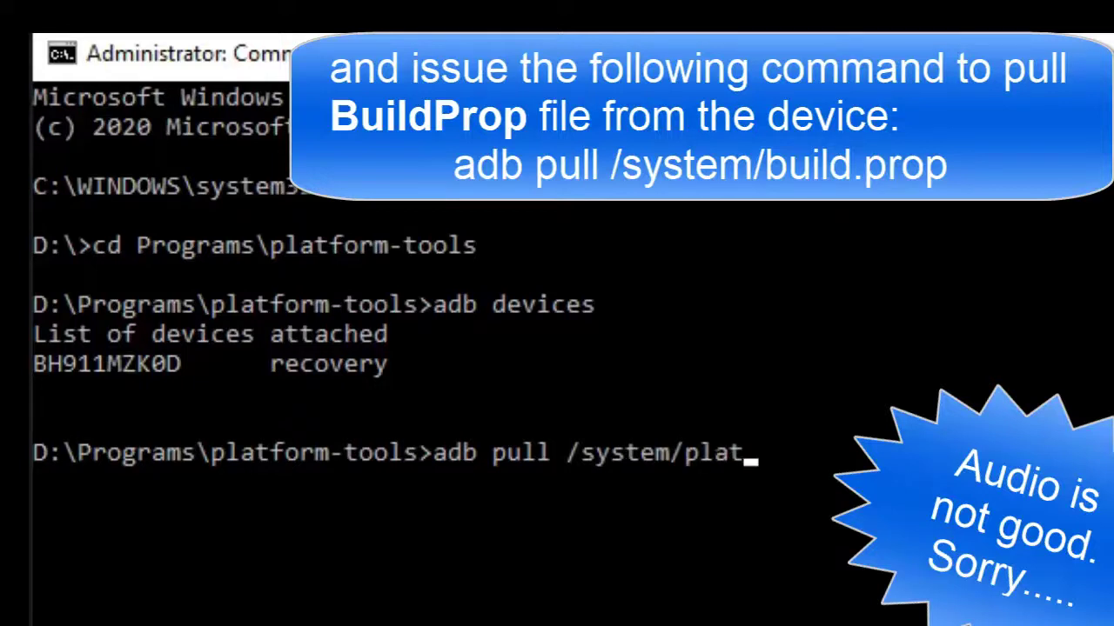
{"action": "key", "text": "BackSpace"}
{"action": "key", "text": "BackSpace"}
{"action": "key", "text": "BackSpace"}
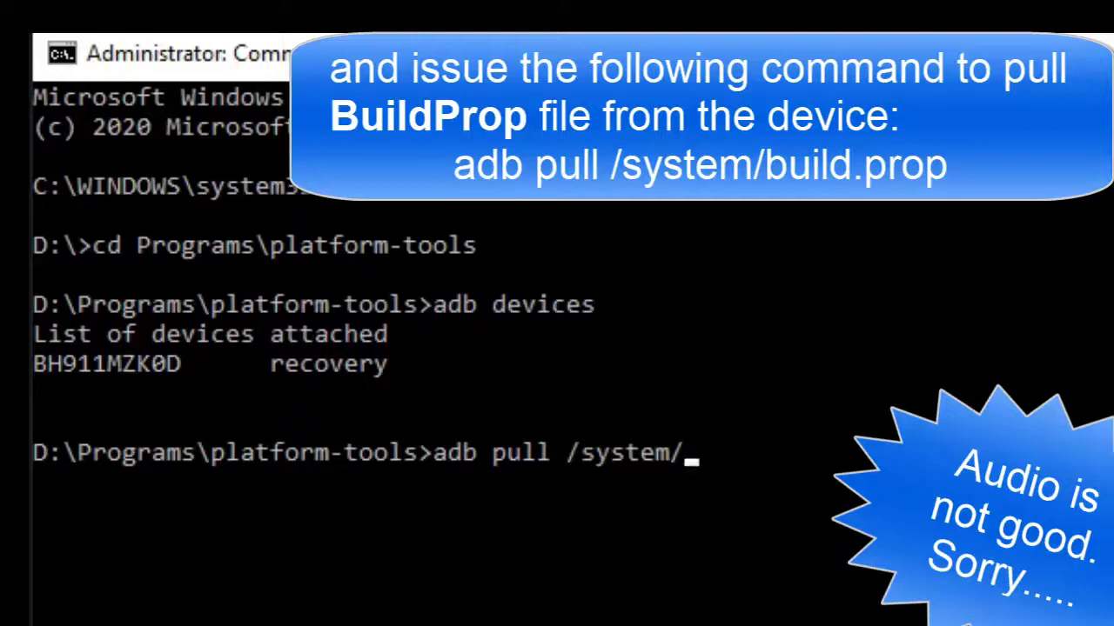
{"action": "type", "text": "uild."}
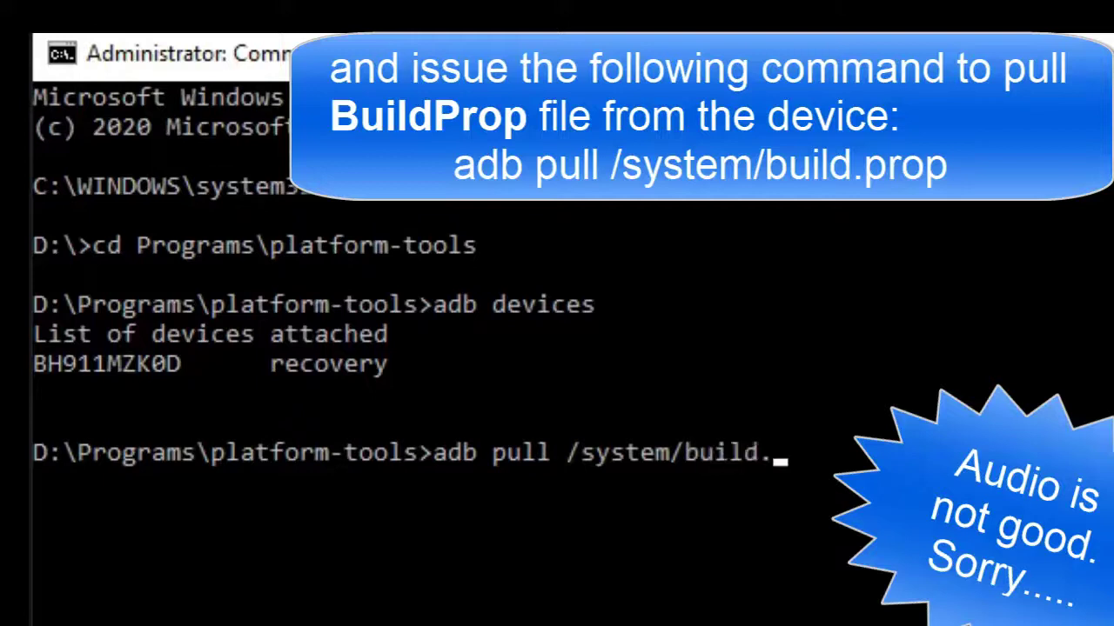
{"action": "type", "text": "prpop"}
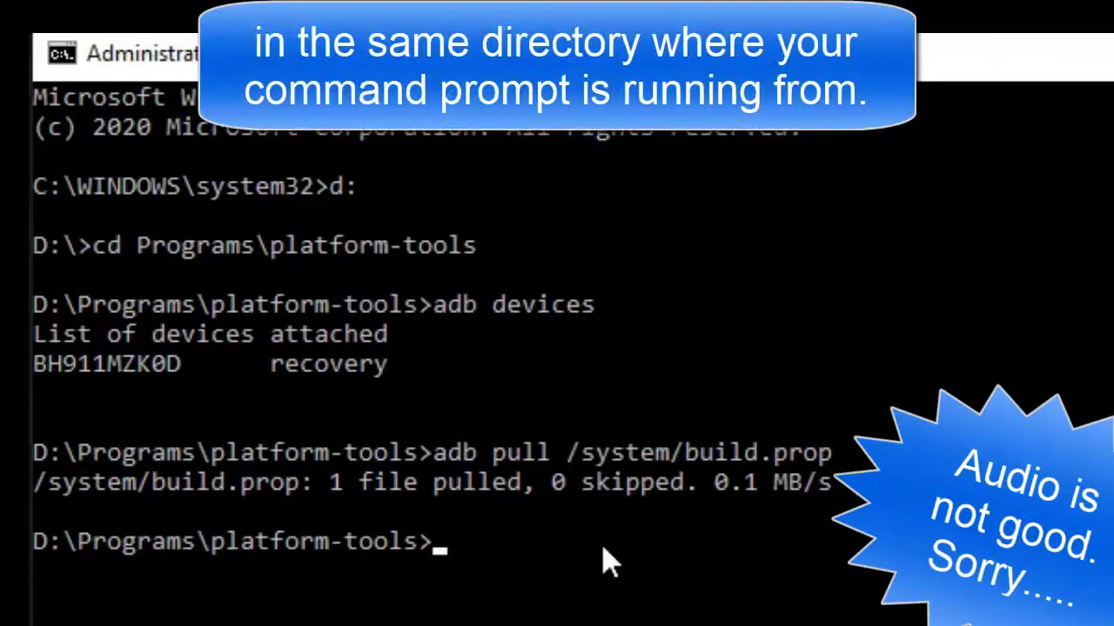
- List the platform-tools folder's files and copy build.prop to a backup named build.propBackup
{"action": "type", "text": "dir"}
{"action": "key", "text": "Return"}
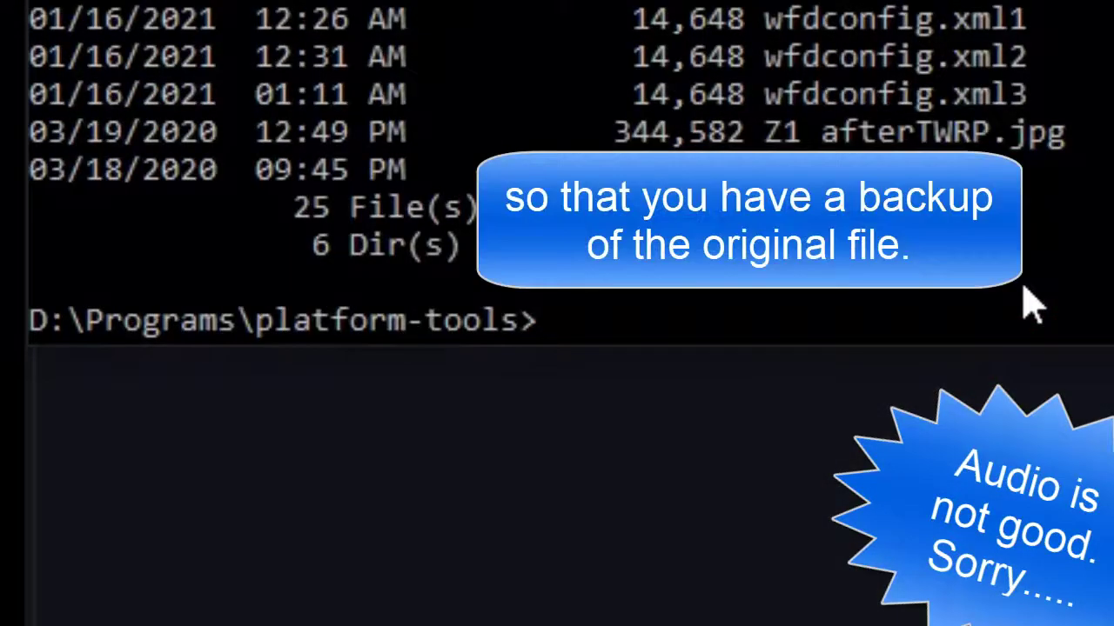
{"action": "type", "text": "copy"}
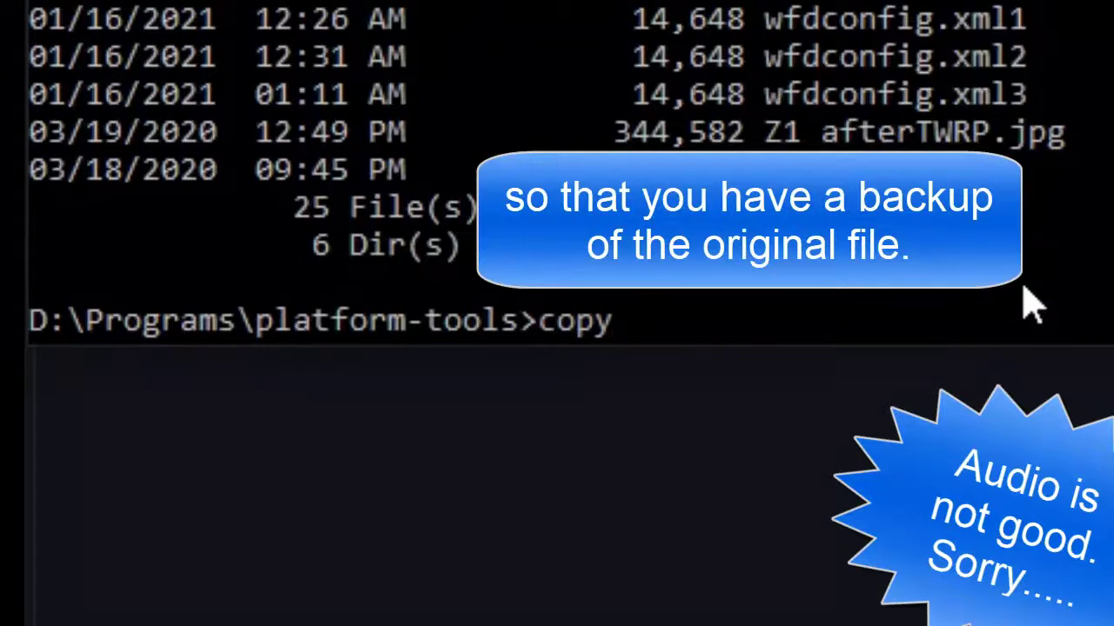
{"action": "type", "text": " build.prop"}
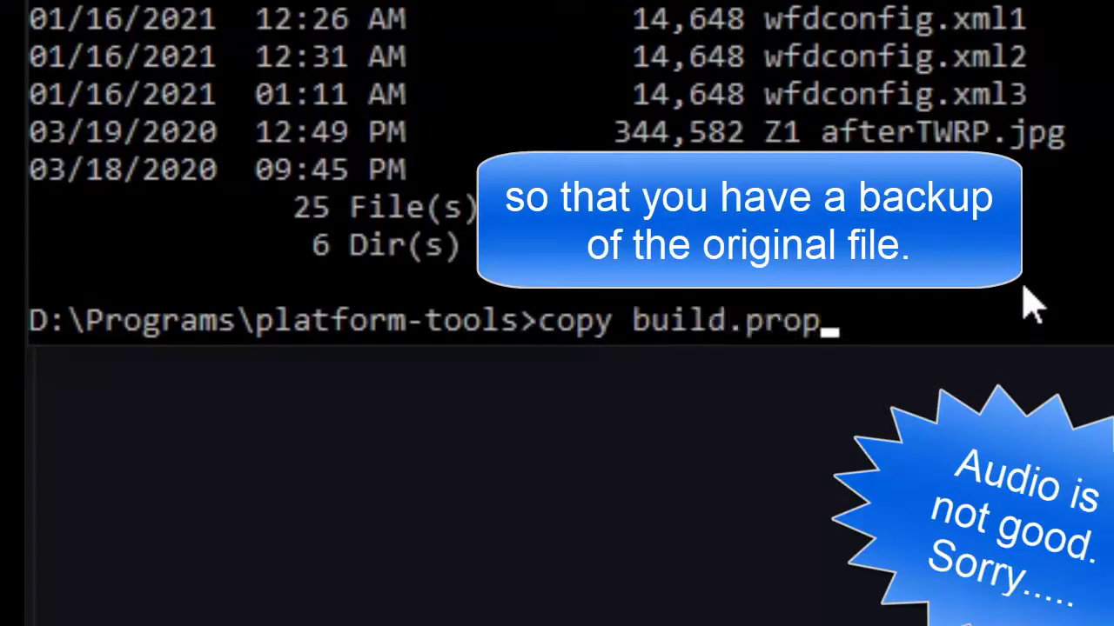
{"action": "type", "text": " build.prop"}
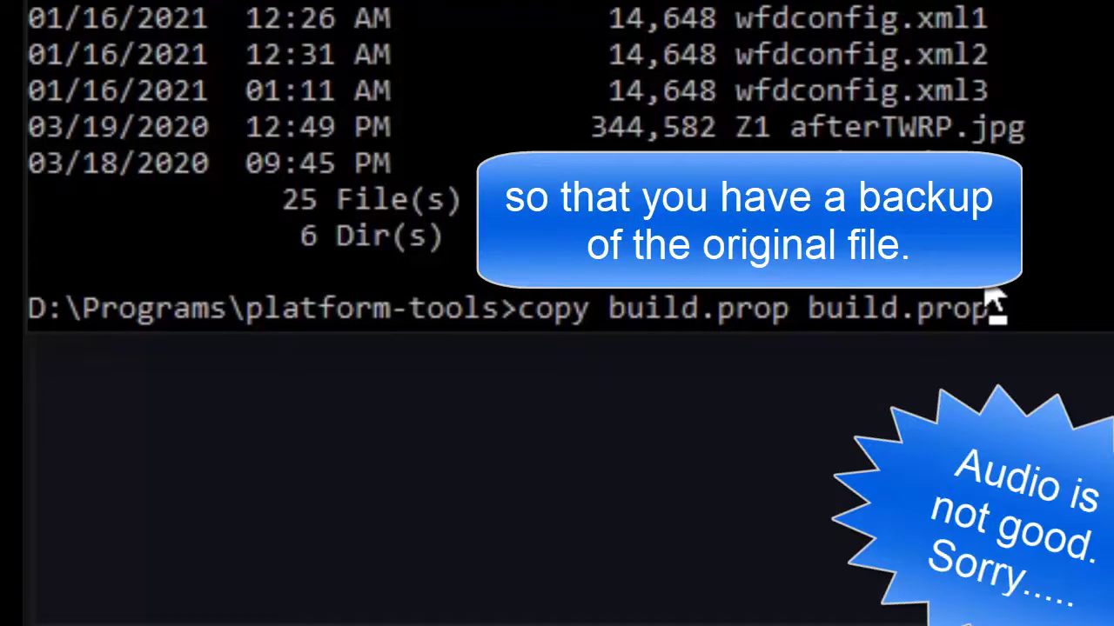
{"action": "type", "text": "backup"}
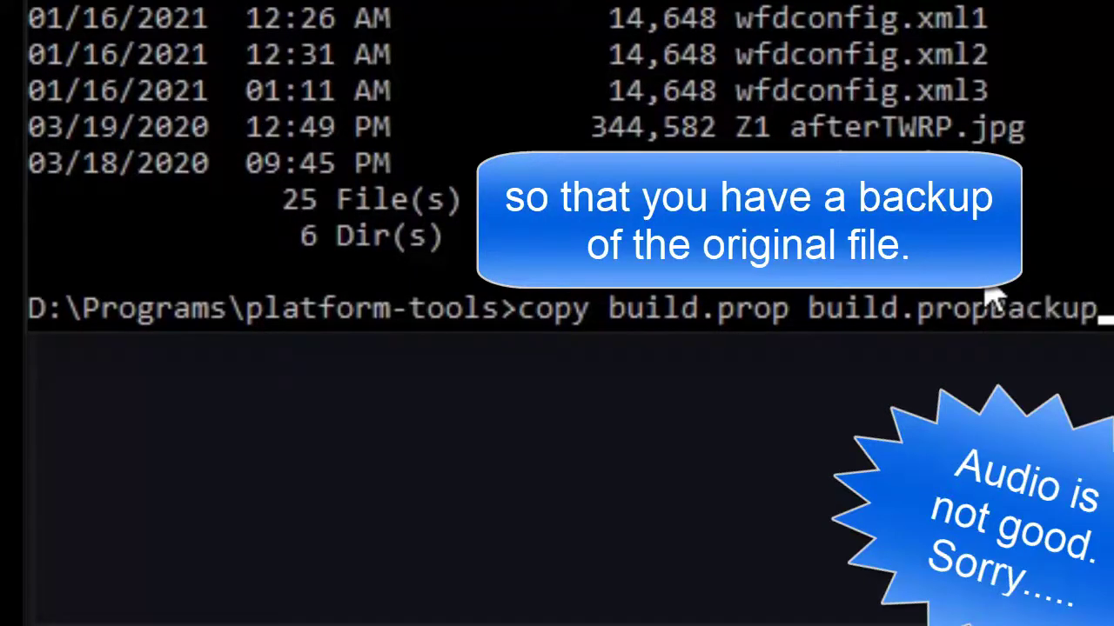
{"action": "key", "text": "Return"}
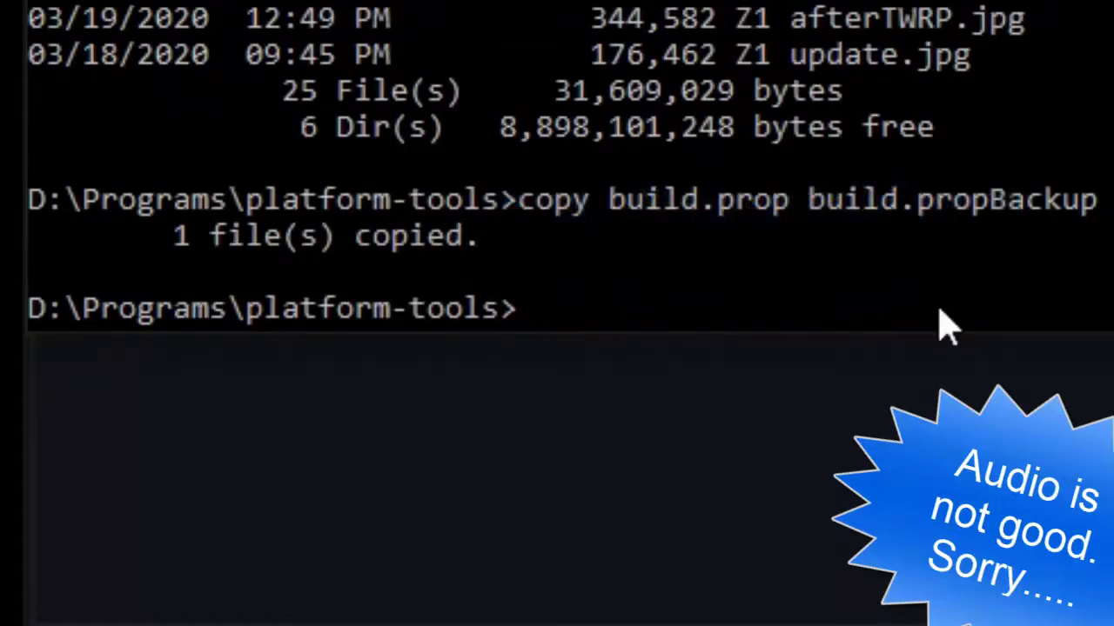
- List the files matching build.prop* to check the original and its backup copy
{"action": "type", "text": "dir bui"}
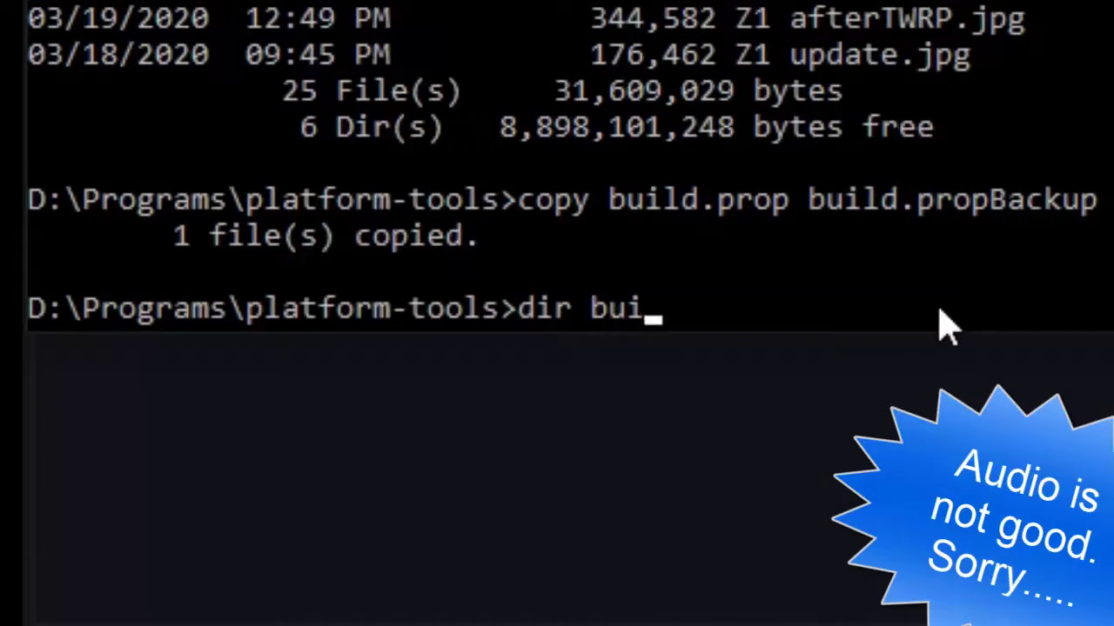
{"action": "type", "text": "ld.prop*"}
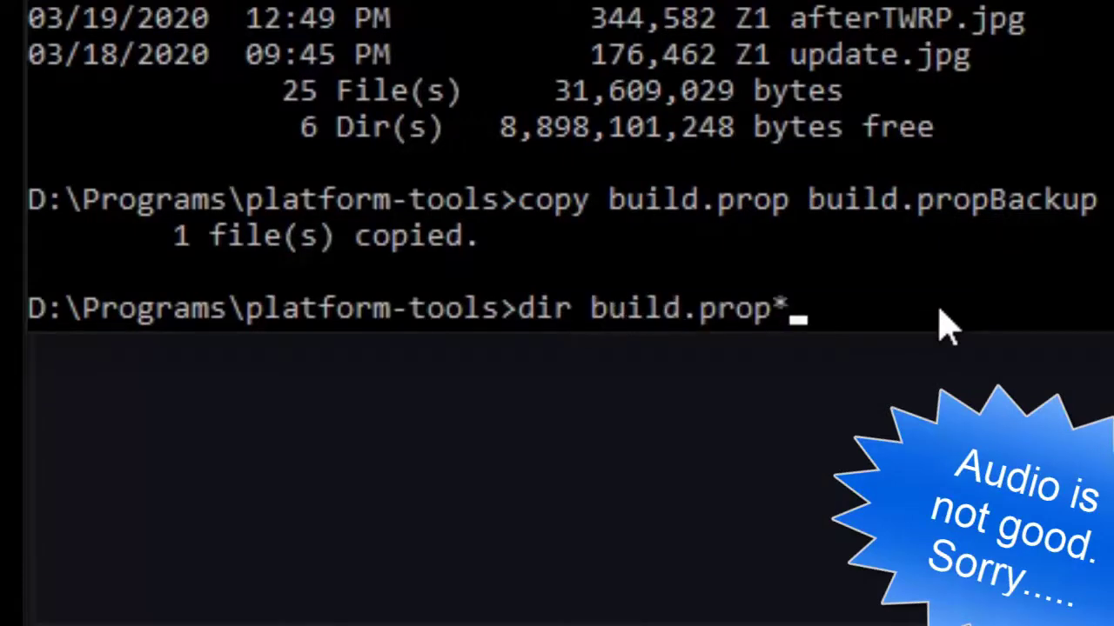
{"action": "key", "text": "Return"}
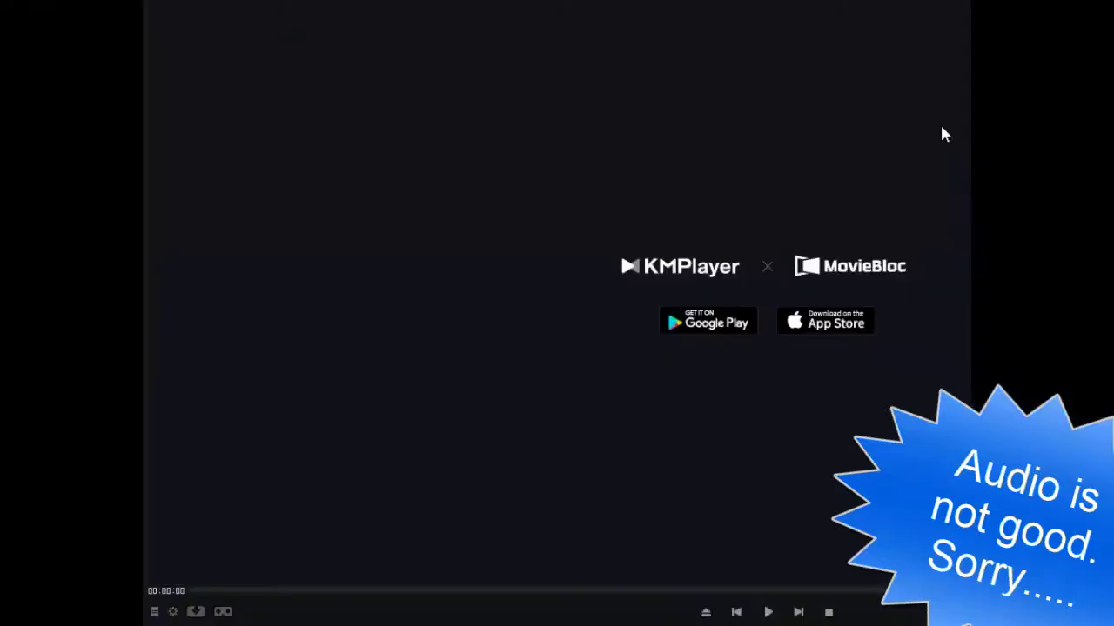
- Search the PC for notepad++ and open Notepad++
{"action": "key", "text": "super"}
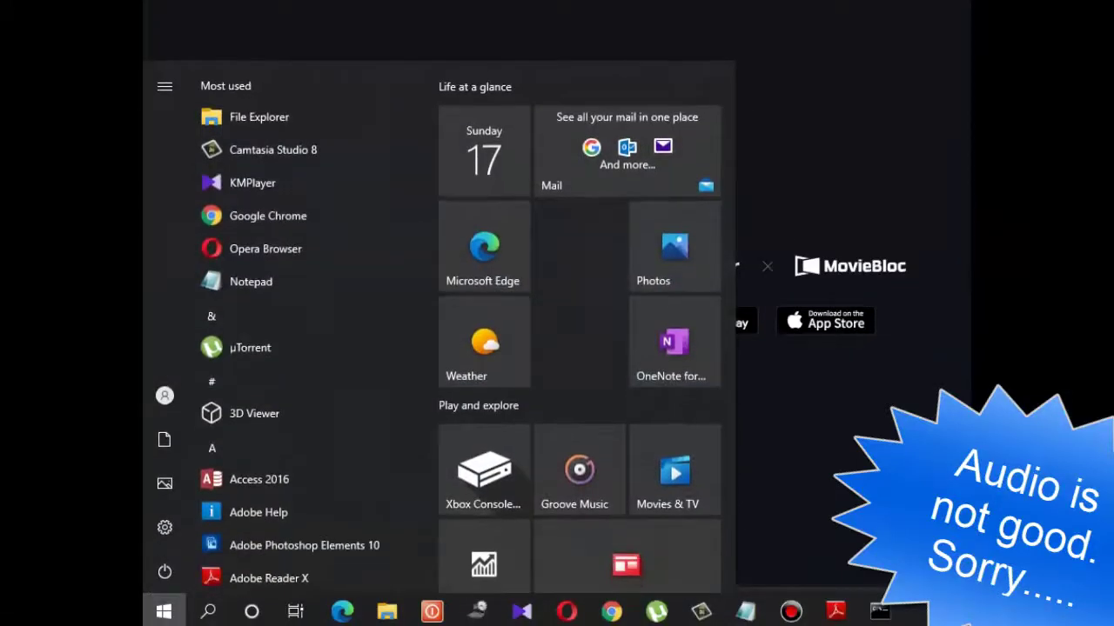
{"action": "type", "text": "note"}
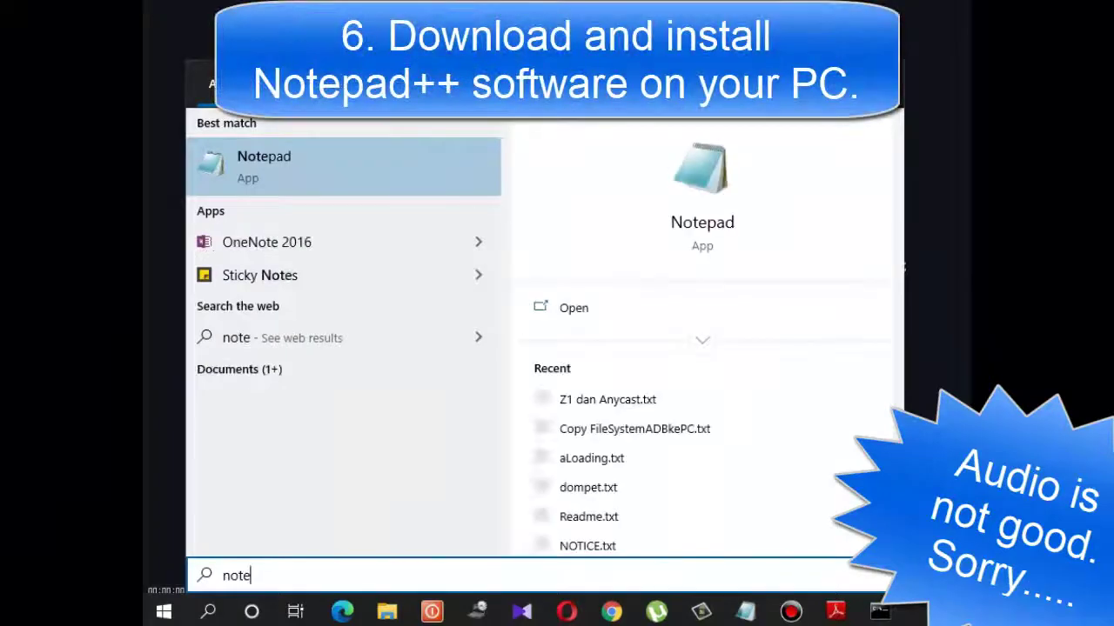
{"action": "type", "text": "pad++"}
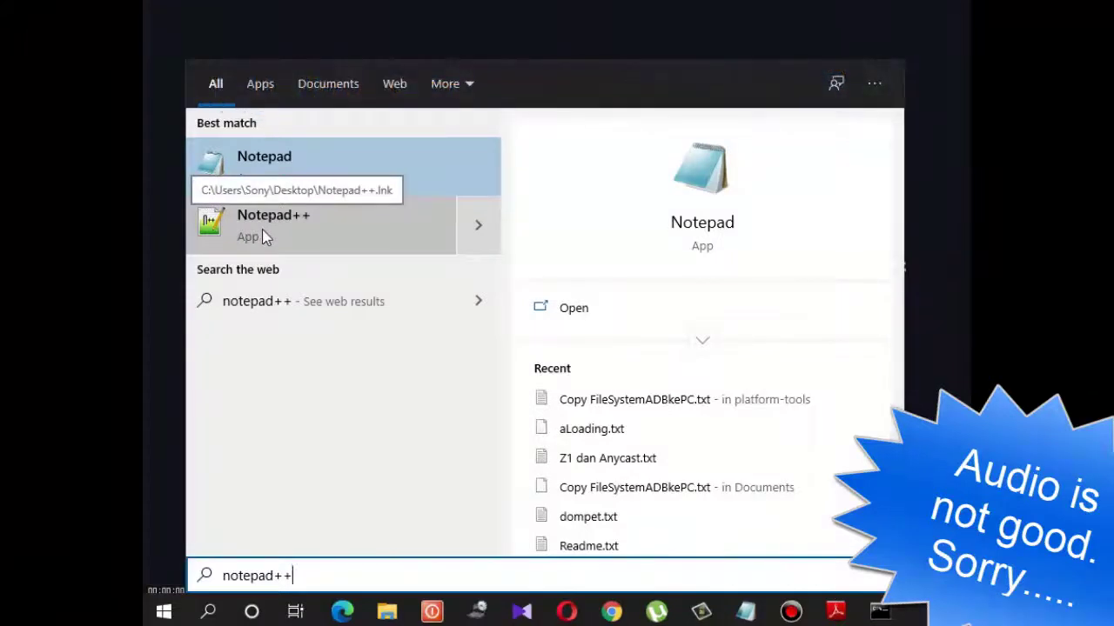
{"action": "left_click", "coordinate": [262, 231]}
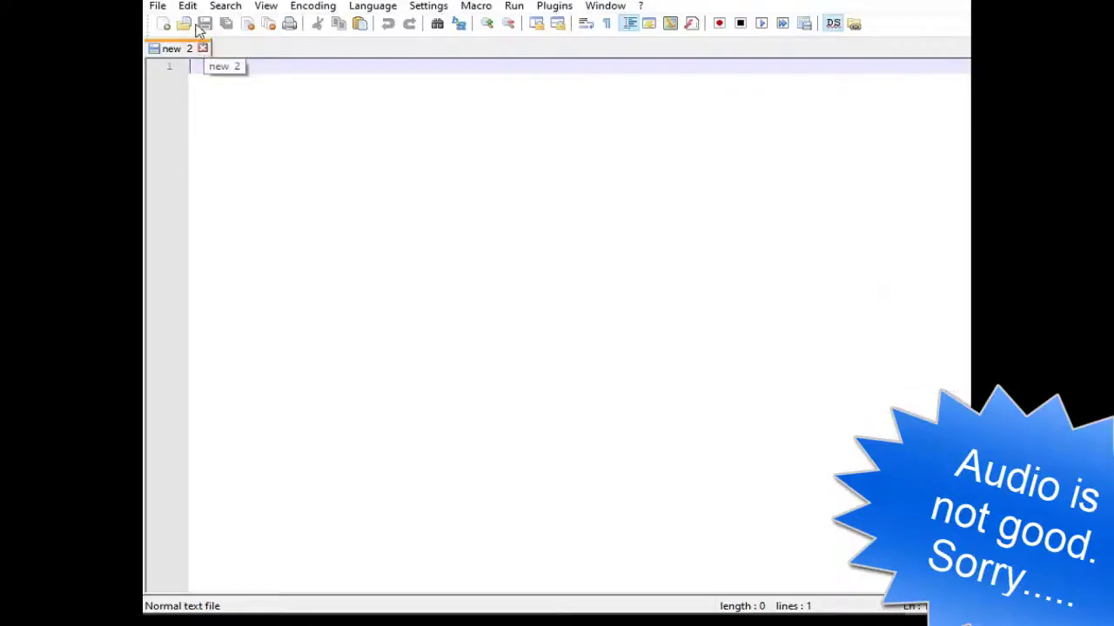
- Open build.prop from the Programs\platform-tools folder in Notepad++
{"action": "left_click", "coordinate": [183, 24]}
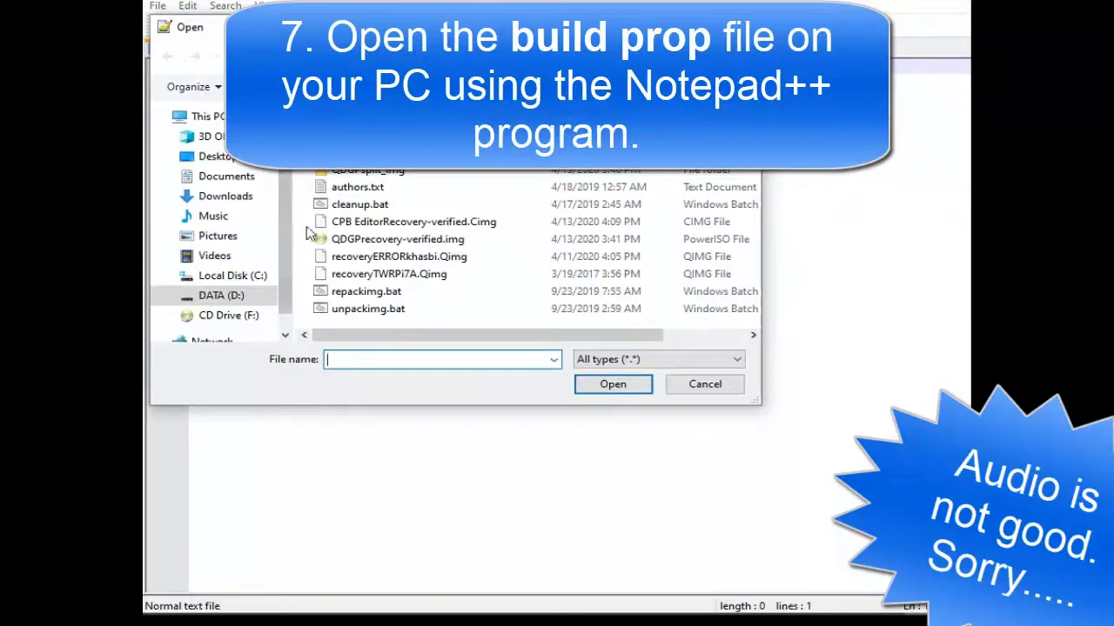
{"action": "scroll", "coordinate": [200, 192], "scroll_direction": "down", "scroll_amount": 5}
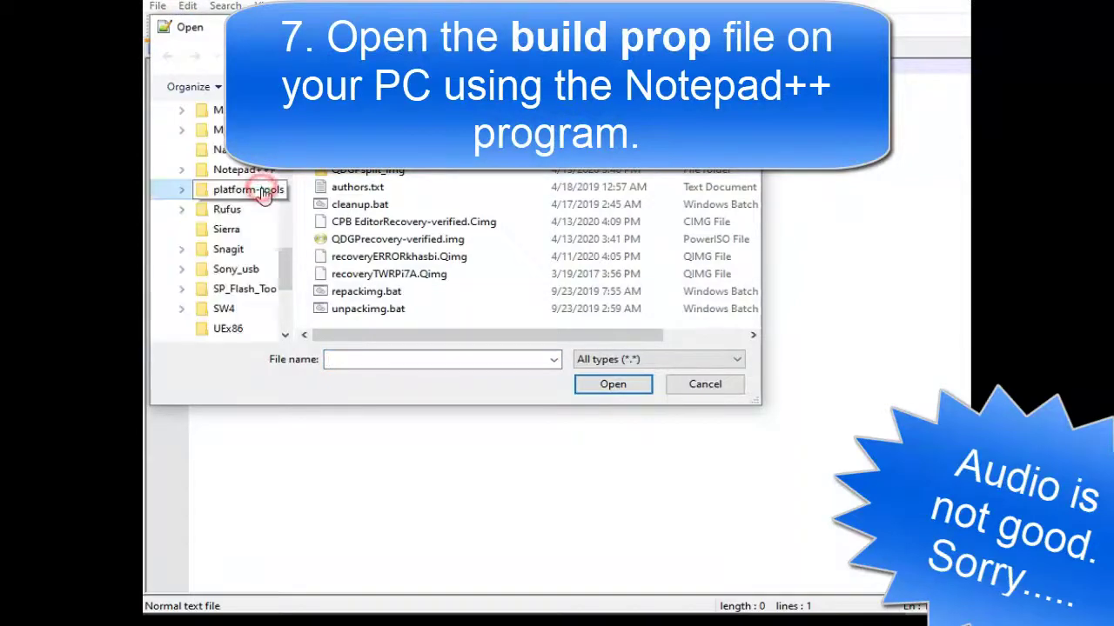
{"action": "left_click", "coordinate": [202, 188]}
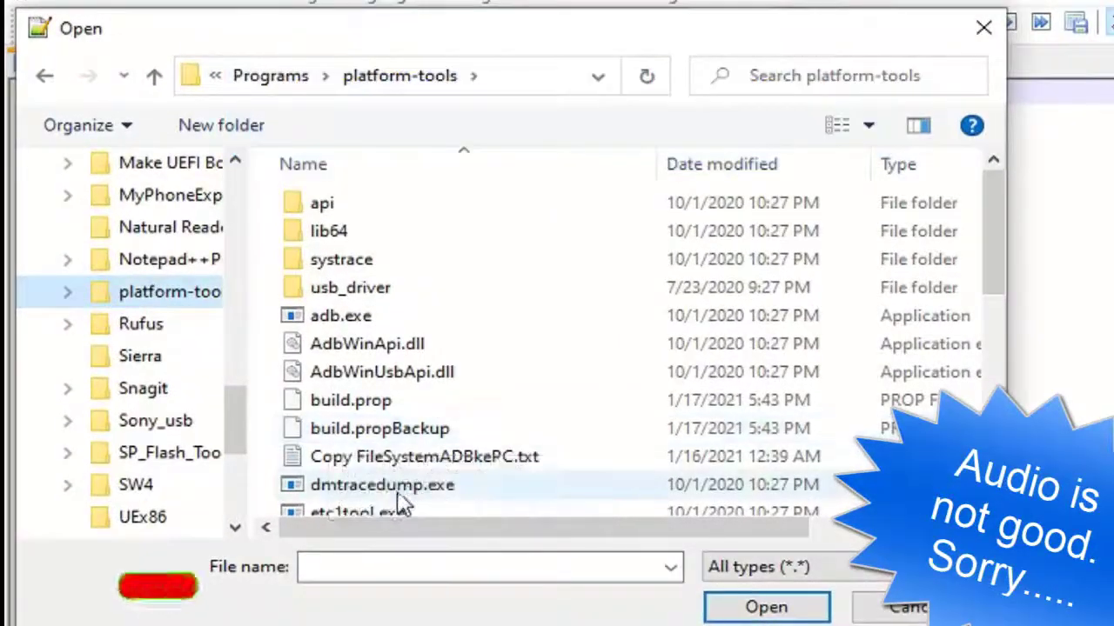
{"action": "left_click", "coordinate": [370, 401]}
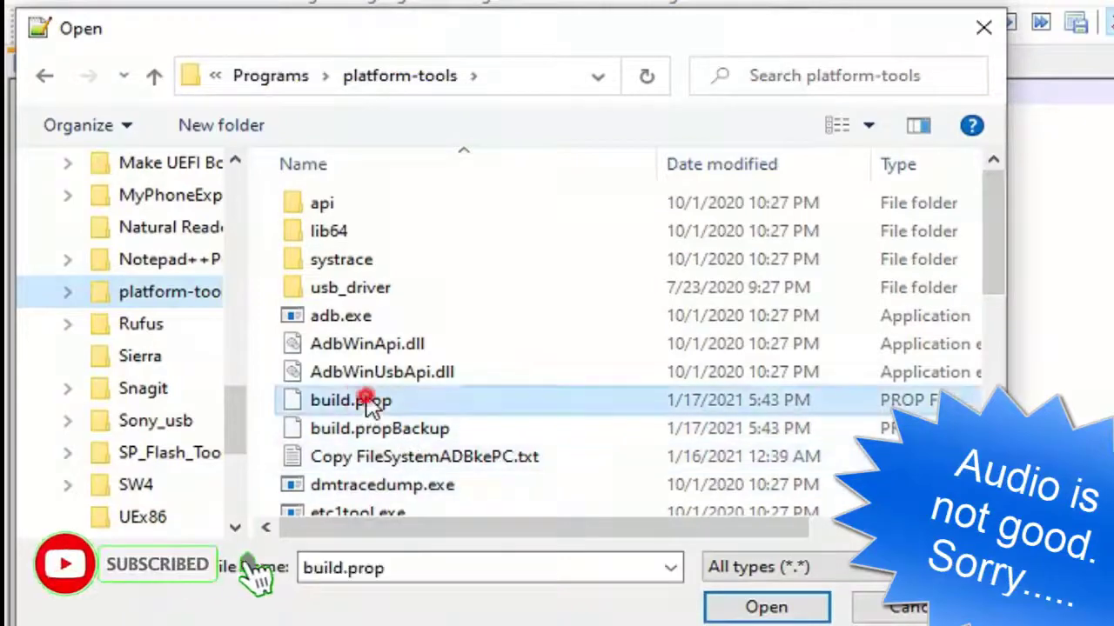
{"action": "double_click", "coordinate": [433, 406]}
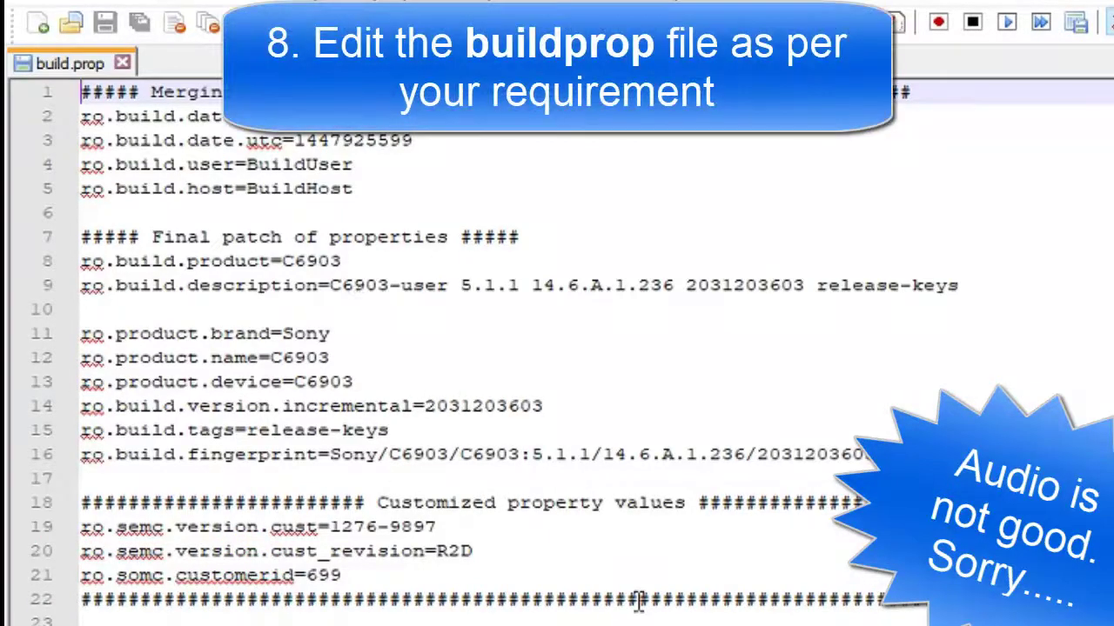
- Set persist.debug.wfd.enable on line 183 of build.prop to 0 and save the file
{"action": "key", "text": "Page_Down"}
{"action": "key", "text": "Page_Down"}
{"action": "key", "text": "Page_Down"}
{"action": "key", "text": "Page_Down"}
{"action": "key", "text": "Page_Down"}
{"action": "key", "text": "Page_Down"}
{"action": "key", "text": "Page_Down"}
{"action": "key", "text": "Page_Down"}
{"action": "key", "text": "Page_Down"}
{"action": "key", "text": "Page_Down"}
{"action": "key", "text": "Page_Down"}
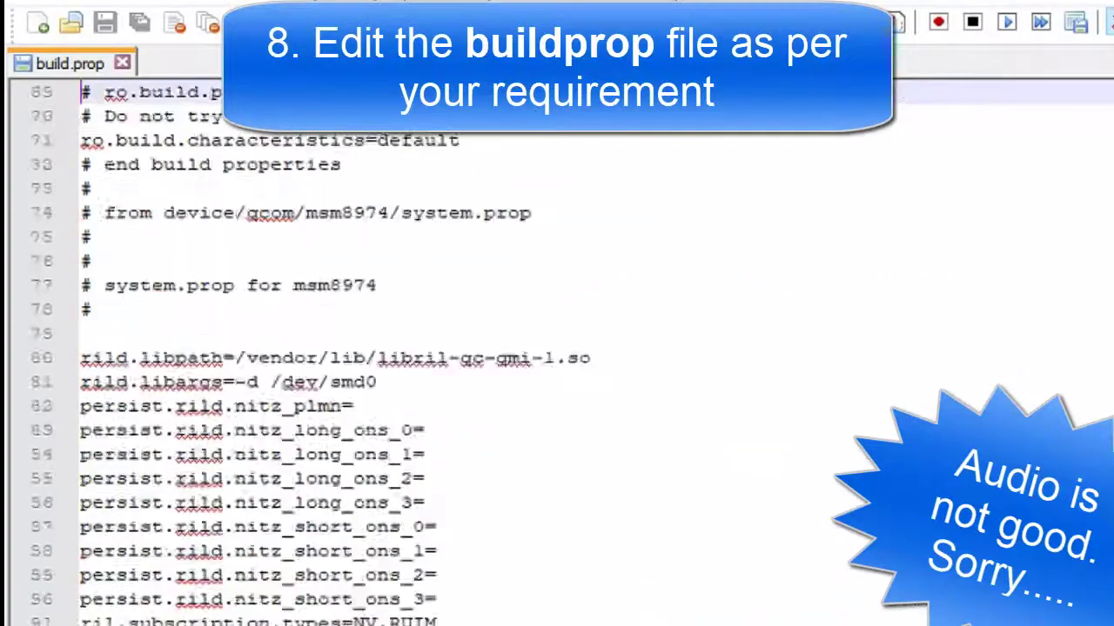
{"action": "key", "text": "Page_Up"}
{"action": "key", "text": "Page_Up"}
{"action": "key", "text": "Page_Up"}
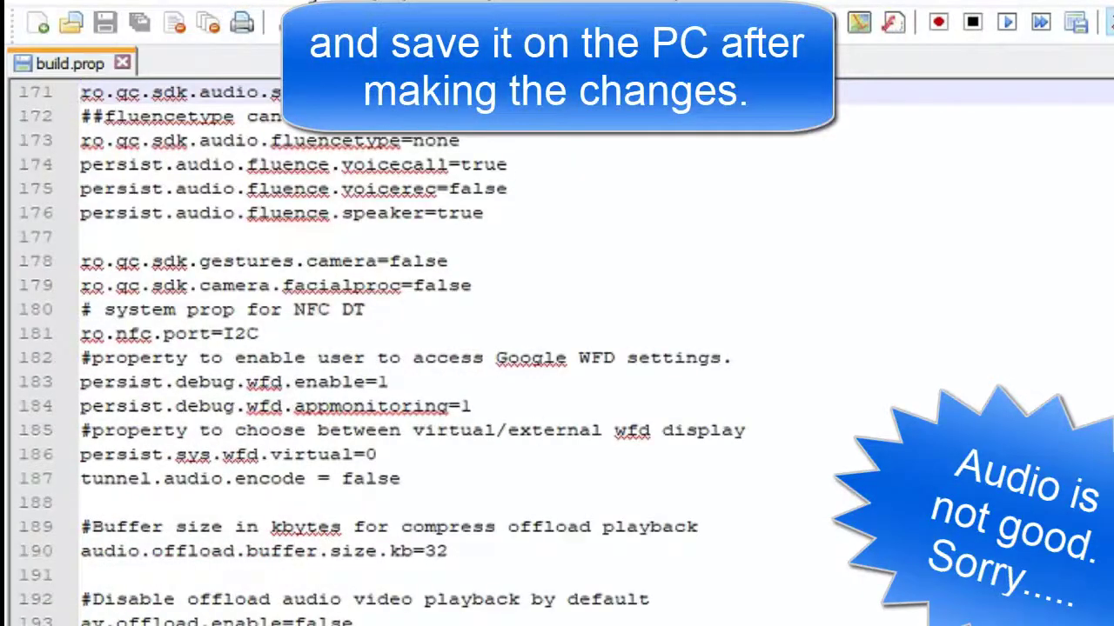
{"action": "left_click", "coordinate": [391, 382]}
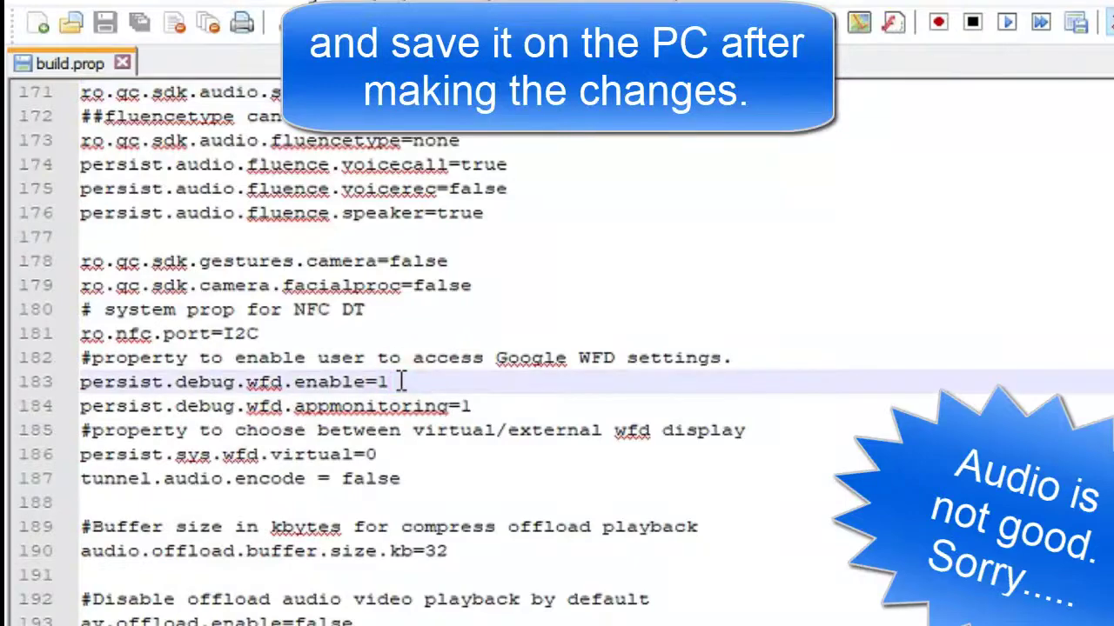
{"action": "key", "text": "BackSpace"}
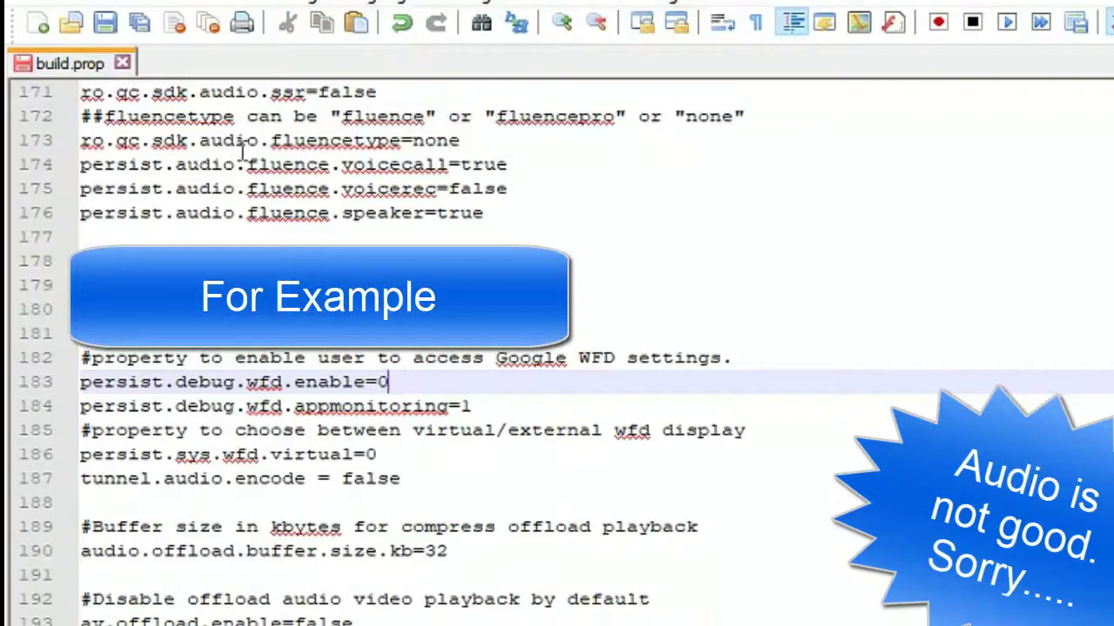
{"action": "left_click", "coordinate": [113, 31]}
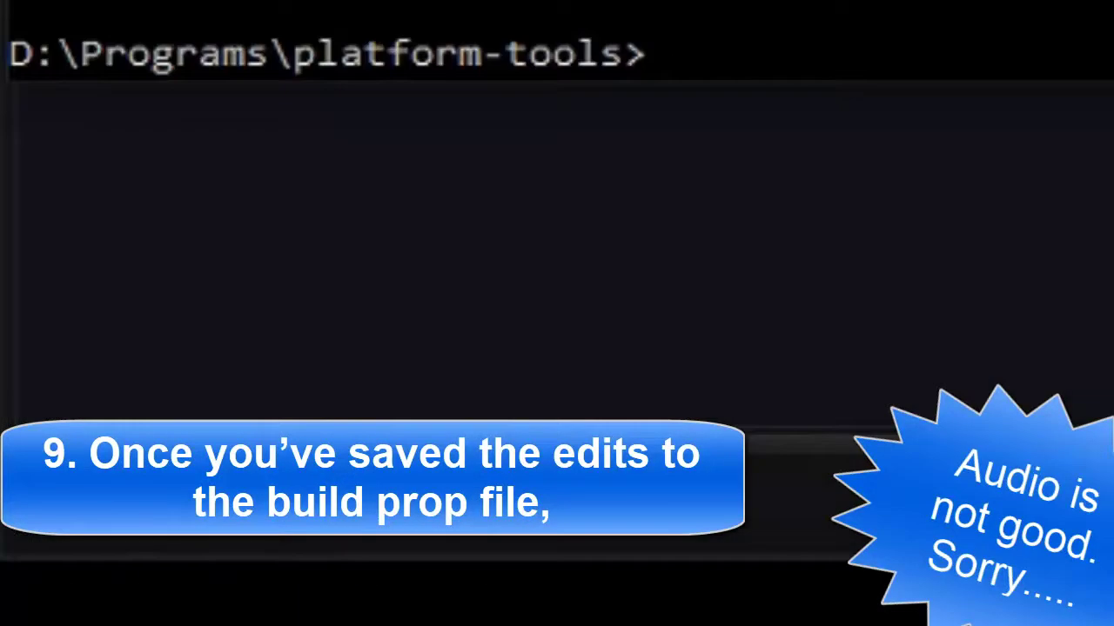
- In the Command Prompt, push the edited build.prop back to the device's /system/ folder with adb push
{"action": "type", "text": "adb "}
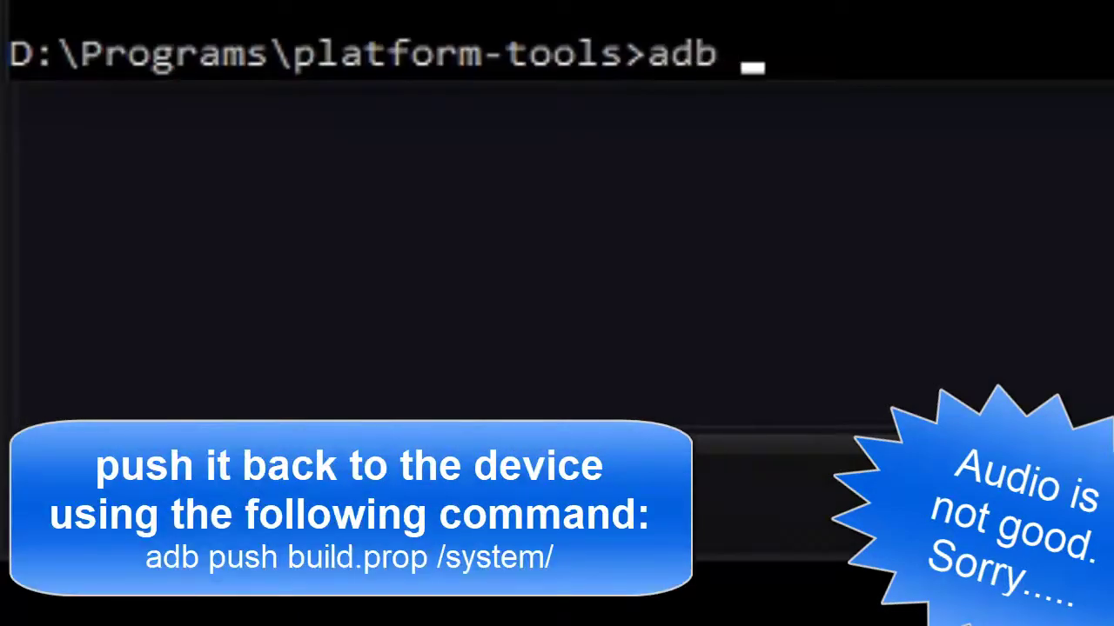
{"action": "type", "text": "push "}
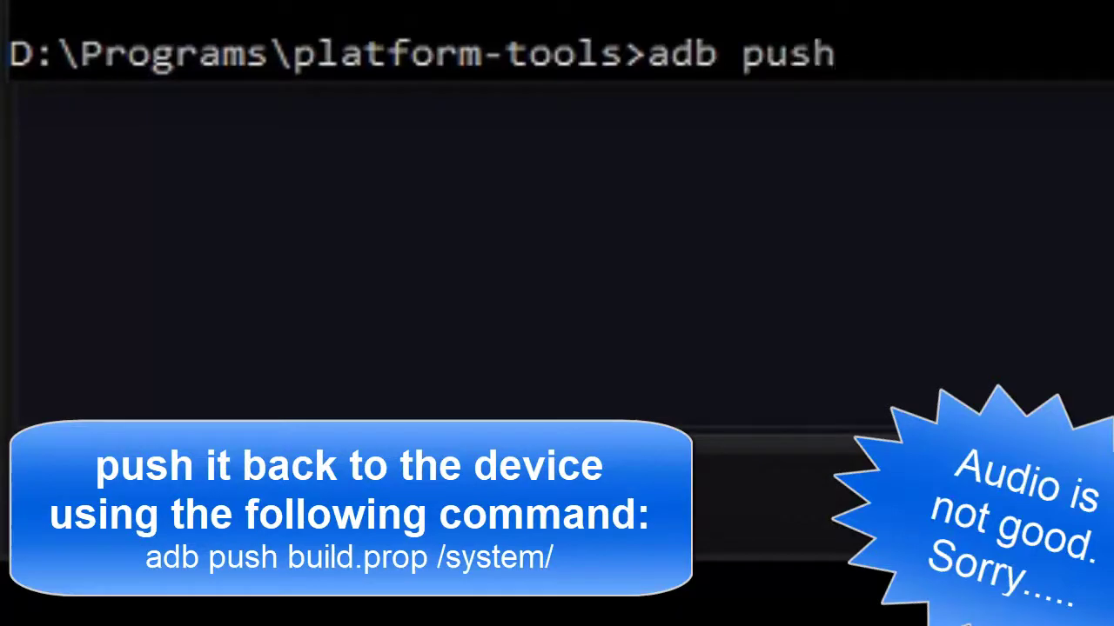
{"action": "type", "text": "build.prop"}
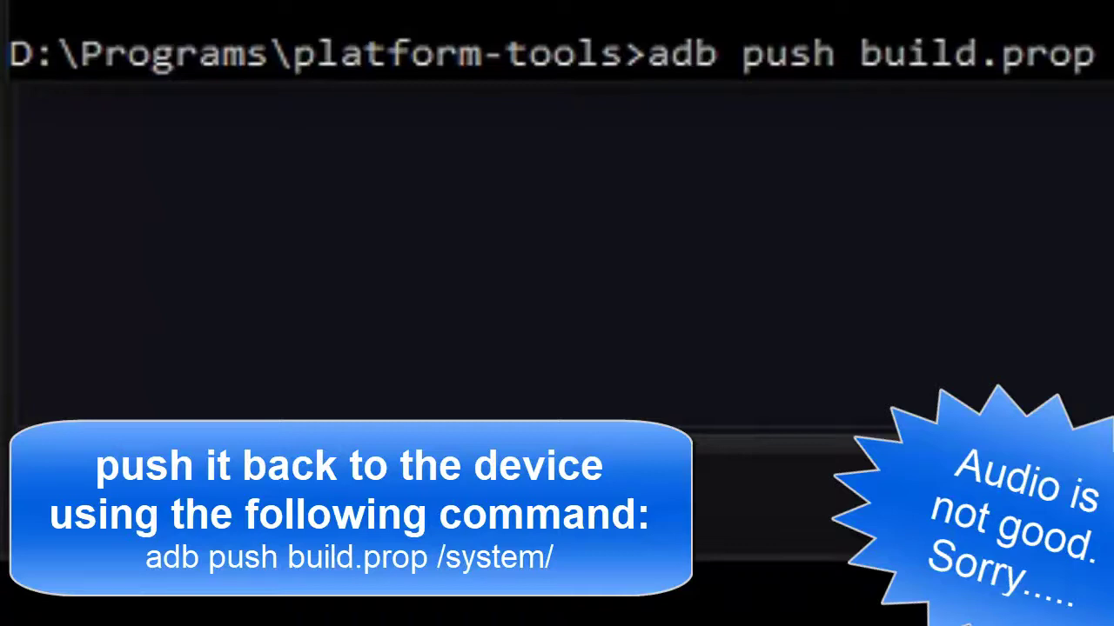
{"action": "key", "text": "Return"}
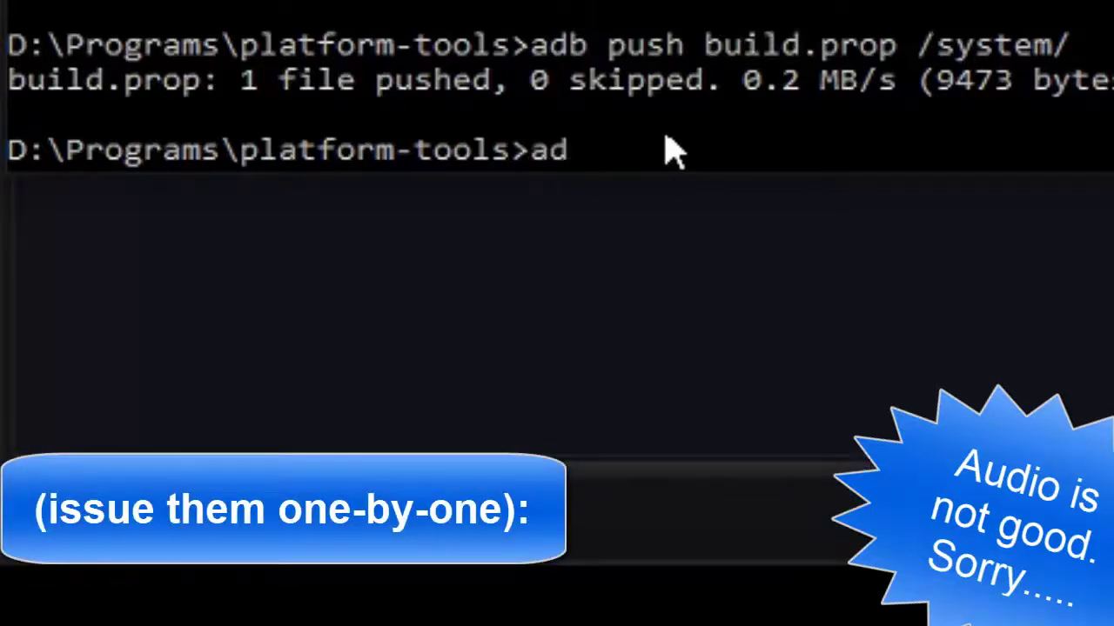
- Open an adb shell, change to the system folder and set build.prop's permissions with chmod 644
{"action": "type", "text": "she"}
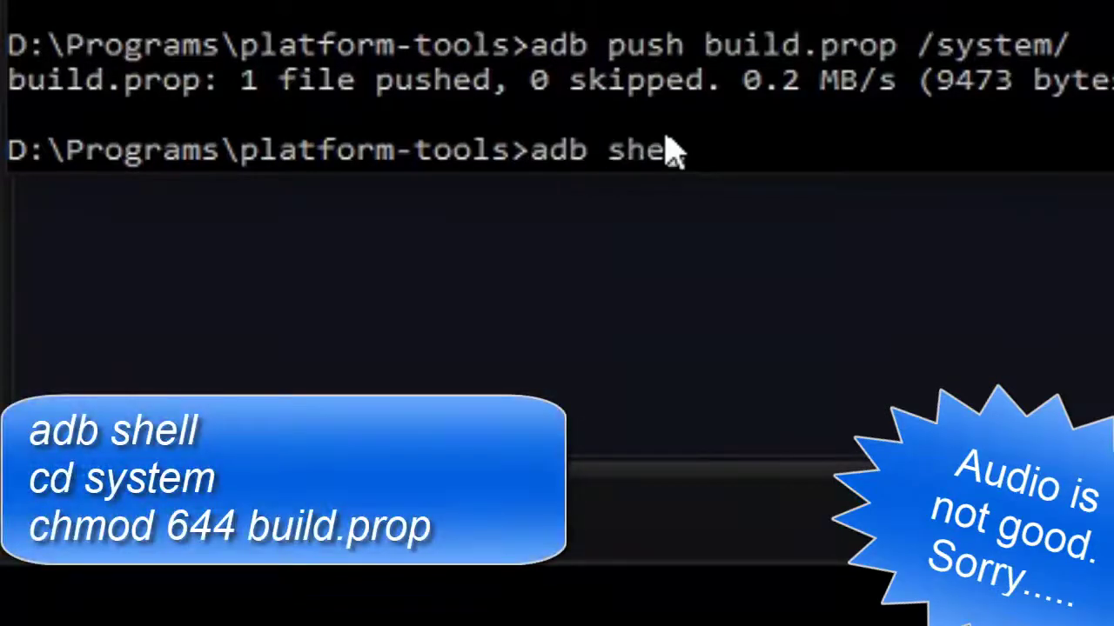
{"action": "type", "text": "ll"}
{"action": "key", "text": "Return"}
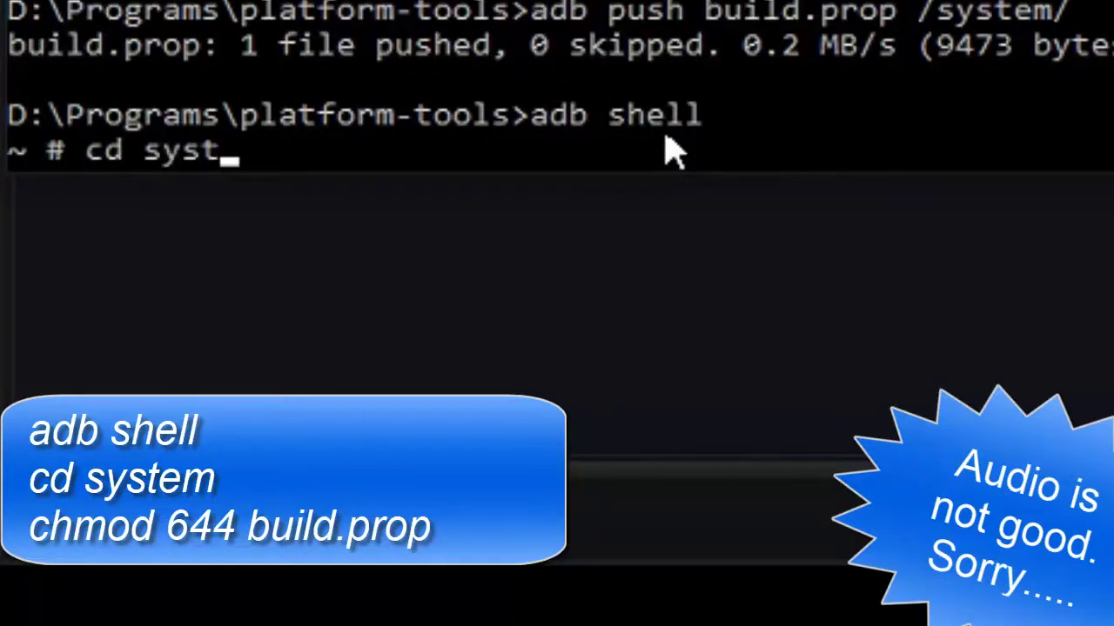
{"action": "type", "text": "cd system"}
{"action": "key", "text": "Return"}
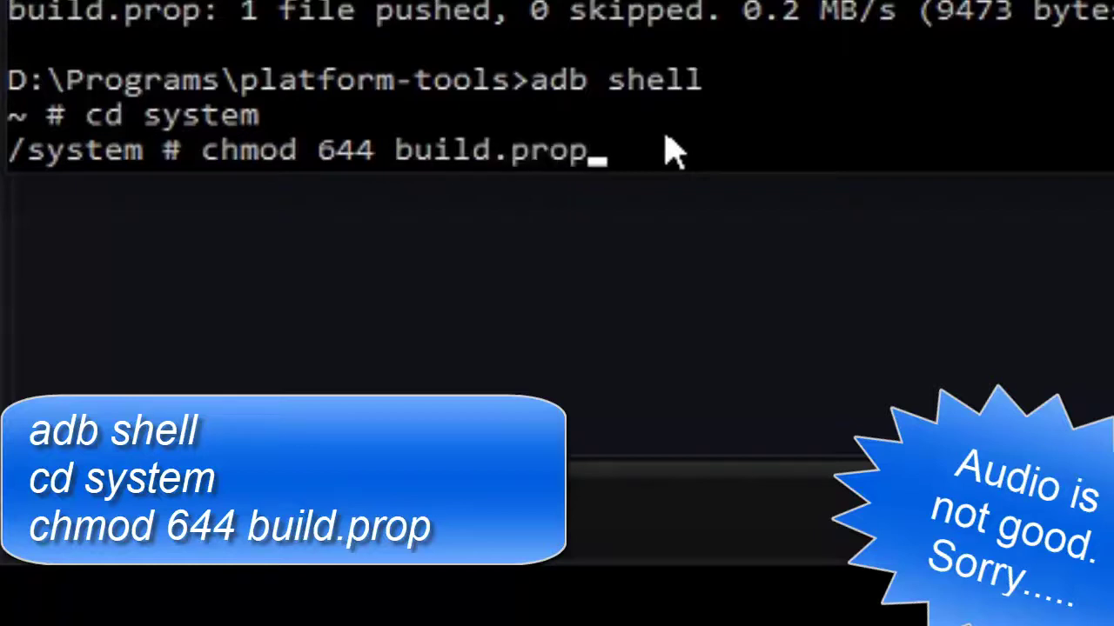
{"action": "key", "text": "Return"}
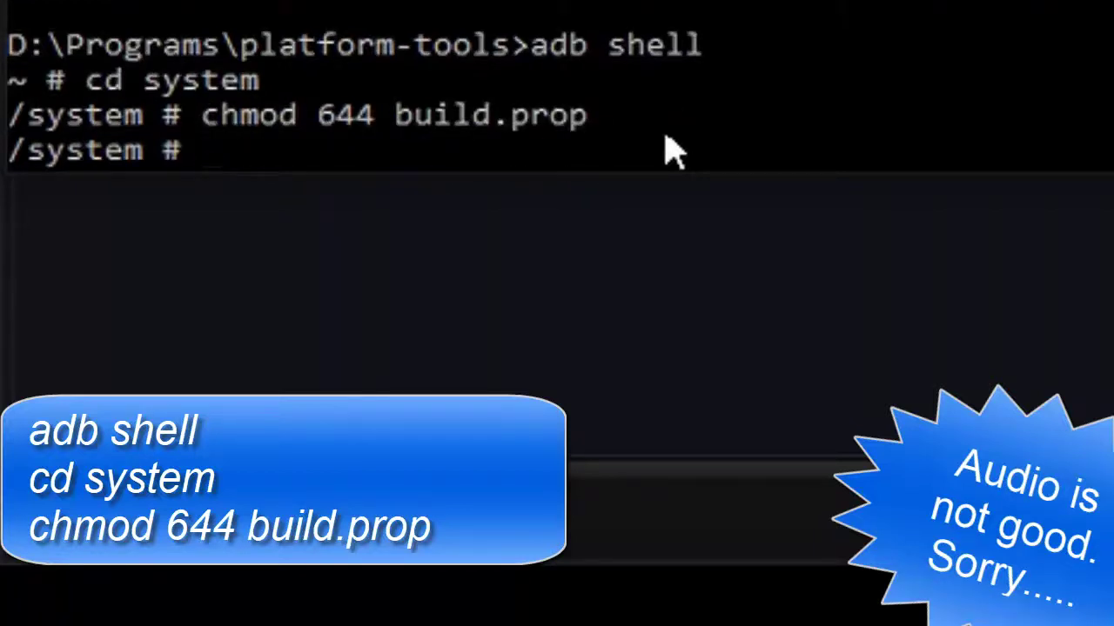